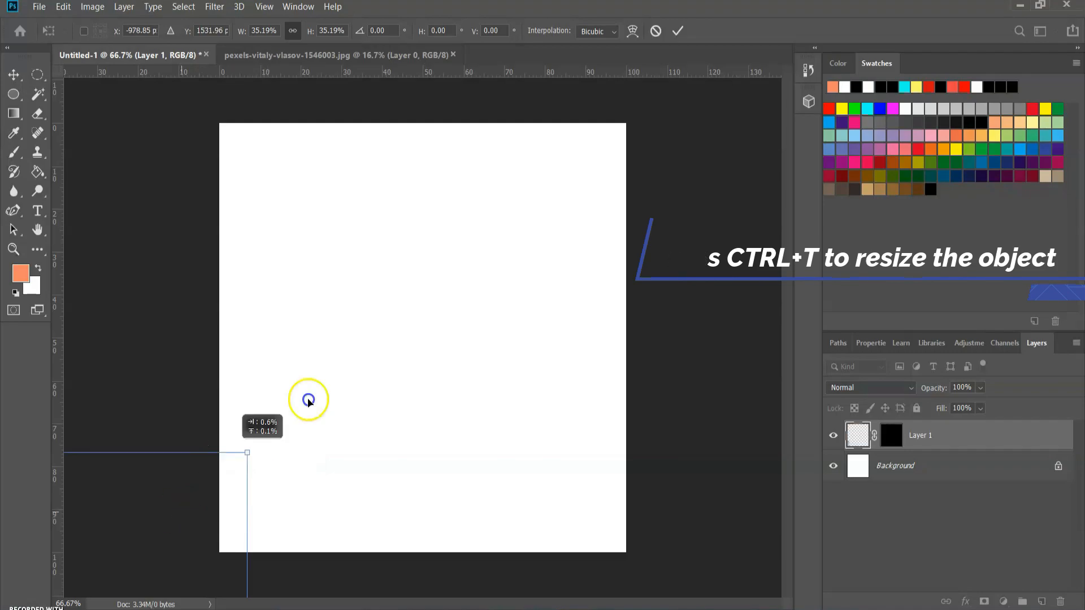
- Scale the backpack cutout to about 21.6% and position it near the centre of the white canvas
{"action": "left_click_drag", "start_coordinate": [726, 96], "coordinate": [435, 300]}
{"action": "left_click_drag", "start_coordinate": [300, 424], "coordinate": [429, 301]}
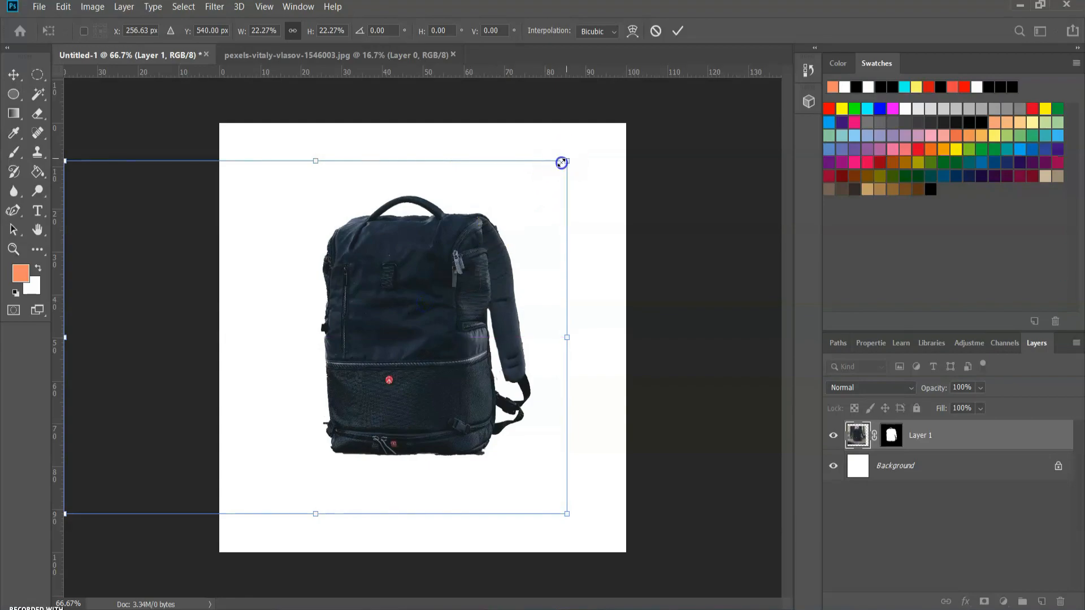
{"action": "left_click_drag", "start_coordinate": [561, 163], "coordinate": [552, 170]}
{"action": "left_click_drag", "start_coordinate": [404, 320], "coordinate": [427, 285]}
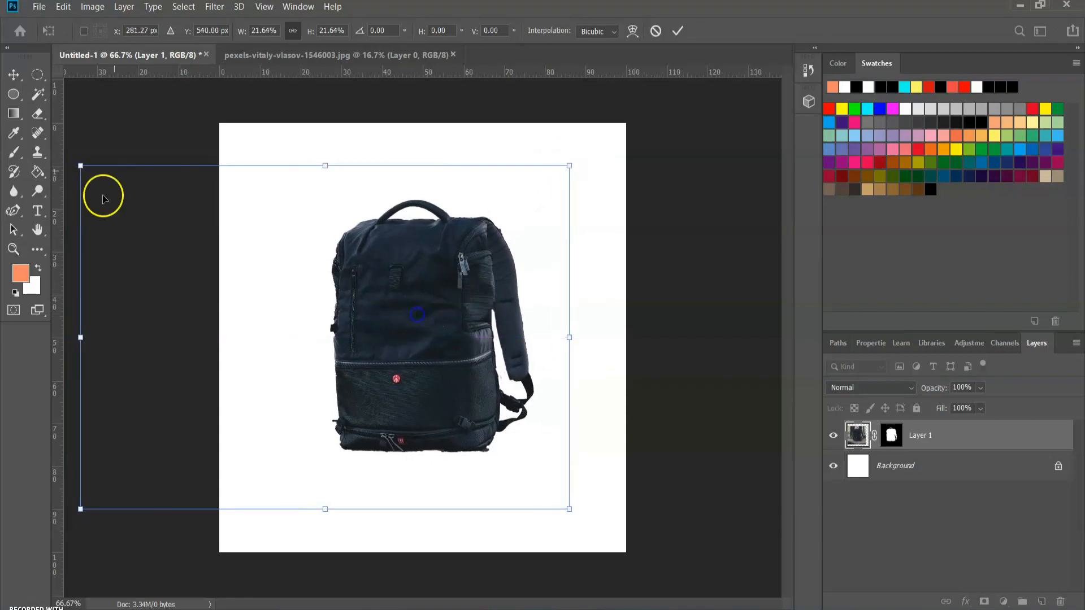
{"action": "left_click", "coordinate": [9, 69]}
{"action": "left_click_drag", "start_coordinate": [413, 326], "coordinate": [413, 316]}
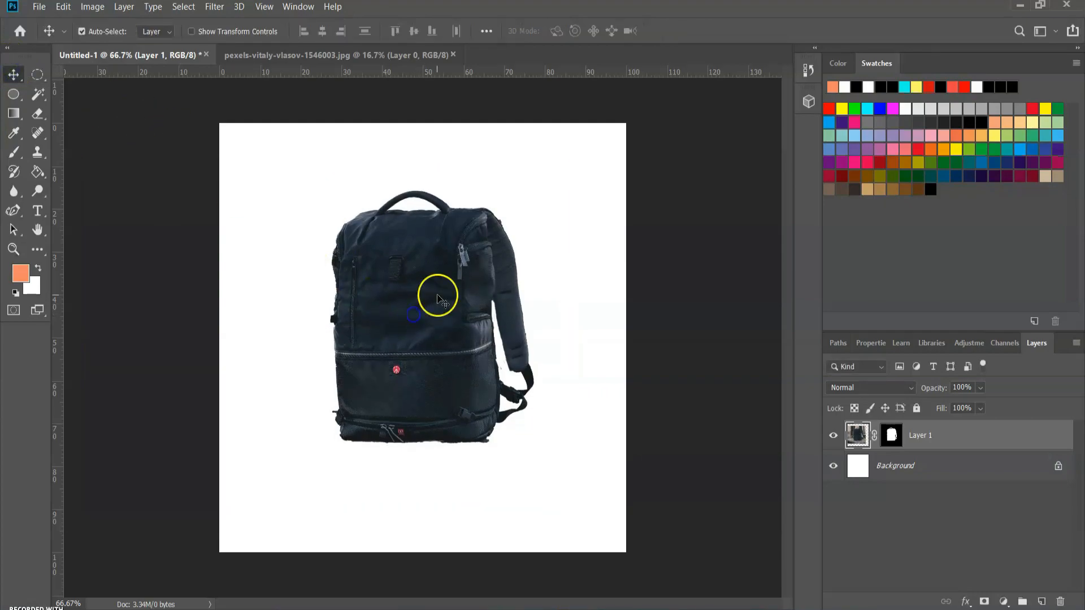
- Scale the backpack down a little further with Free Transform and recentre it on the canvas
{"action": "key", "text": "ctrl+t"}
{"action": "left_click_drag", "start_coordinate": [570, 155], "coordinate": [516, 194]}
{"action": "left_click", "coordinate": [13, 74]}
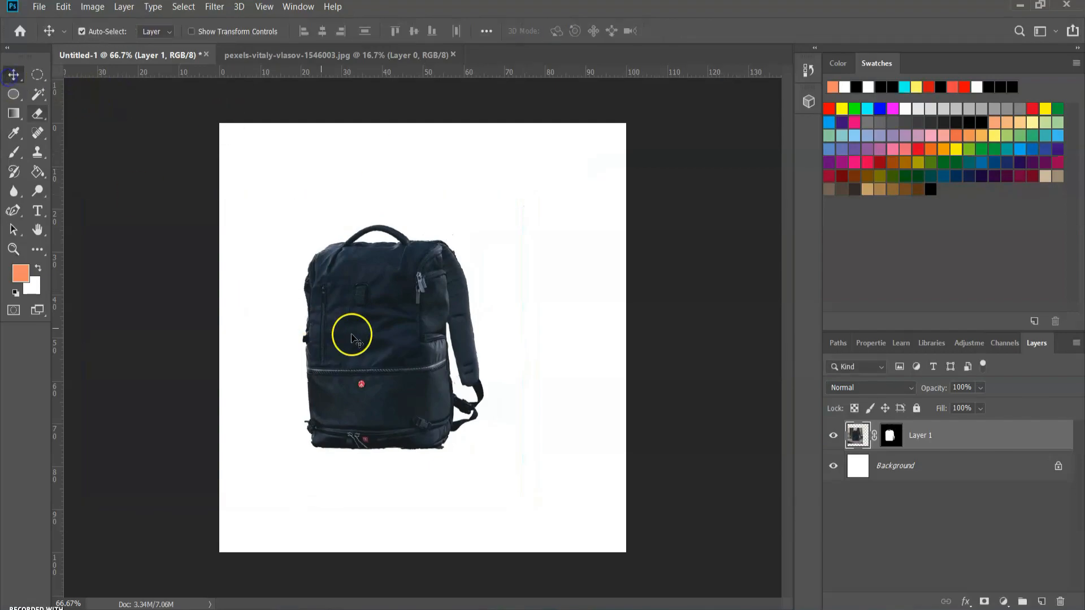
{"action": "left_click_drag", "start_coordinate": [380, 334], "coordinate": [415, 323]}
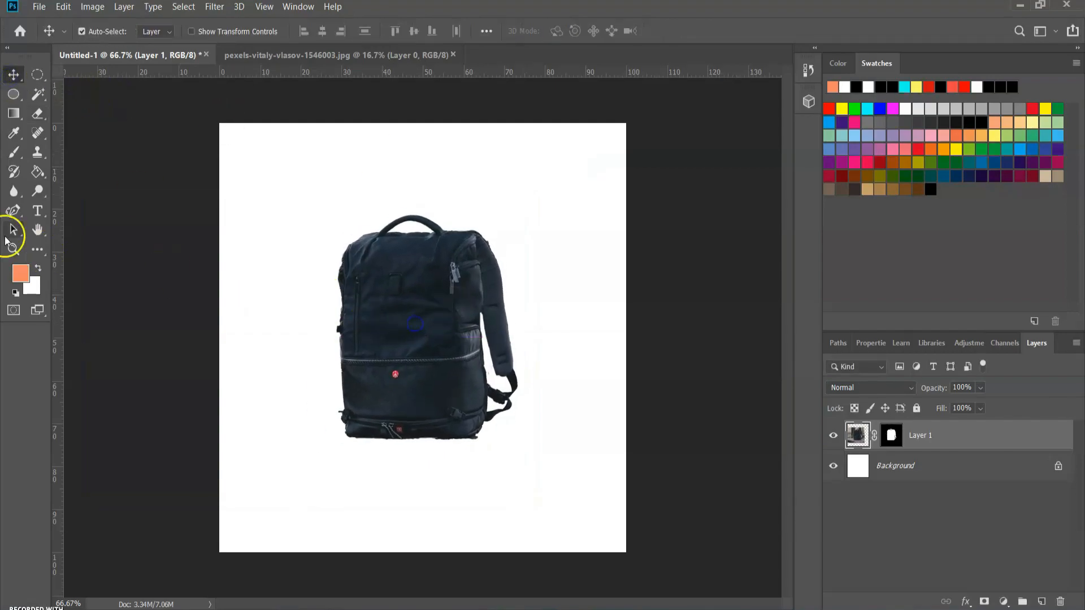
- Draw a wavy path with the Curvature Pen tool across the backpack's upper half, from the canvas's left edge to its right edge
{"action": "right_click", "coordinate": [13, 211]}
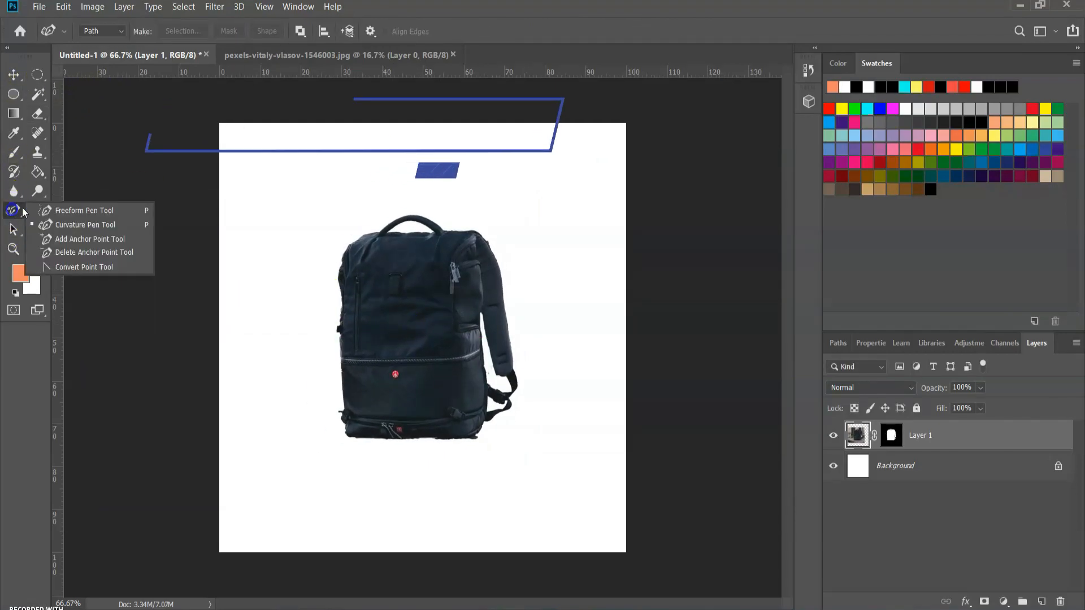
{"action": "left_click", "coordinate": [82, 222]}
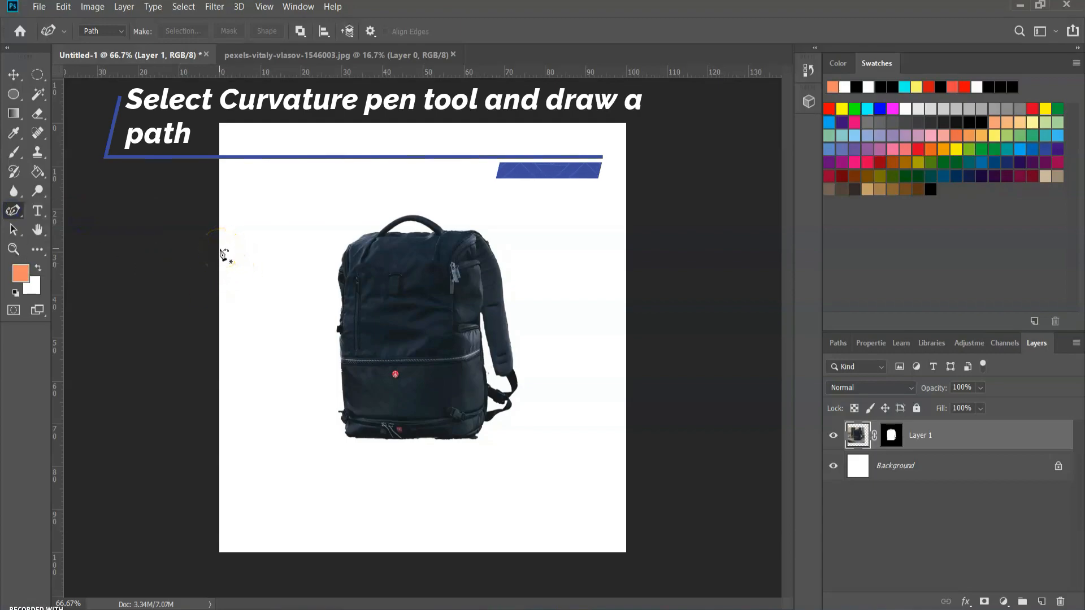
{"action": "left_click", "coordinate": [300, 341]}
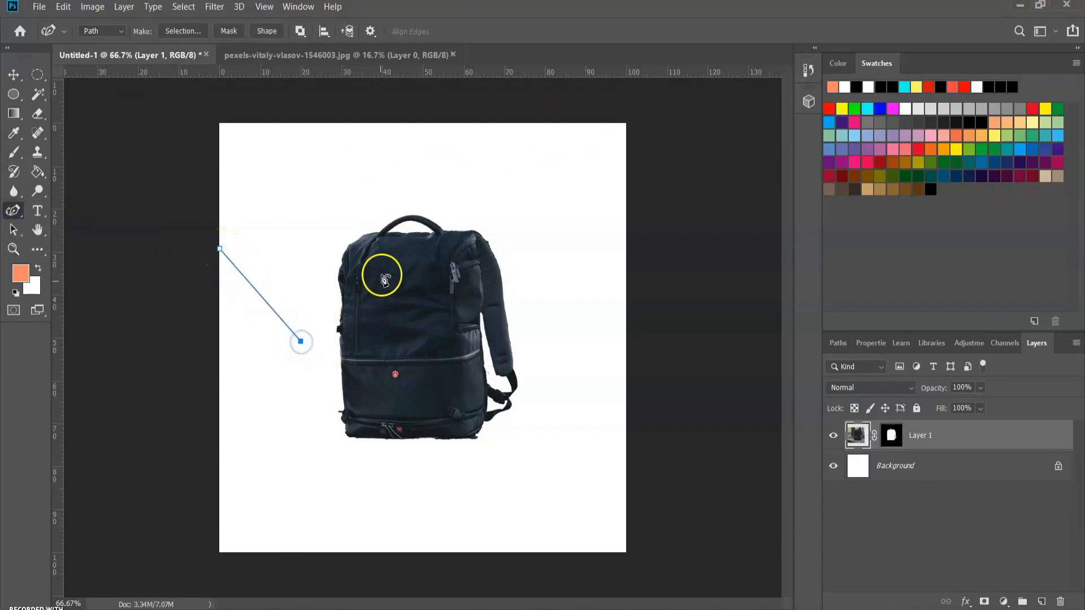
{"action": "left_click", "coordinate": [386, 252]}
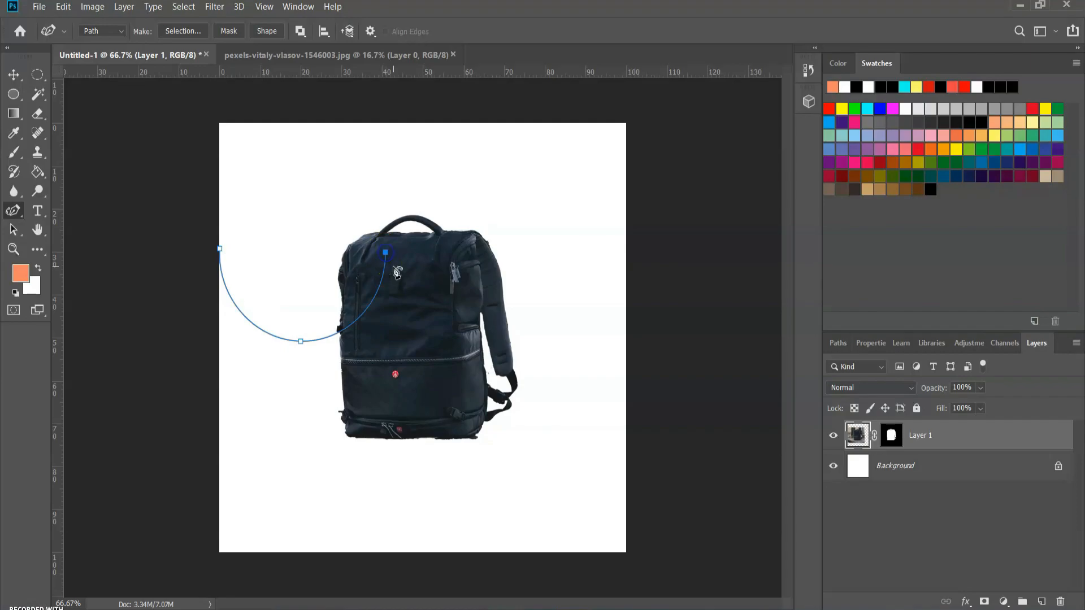
{"action": "left_click", "coordinate": [483, 318]}
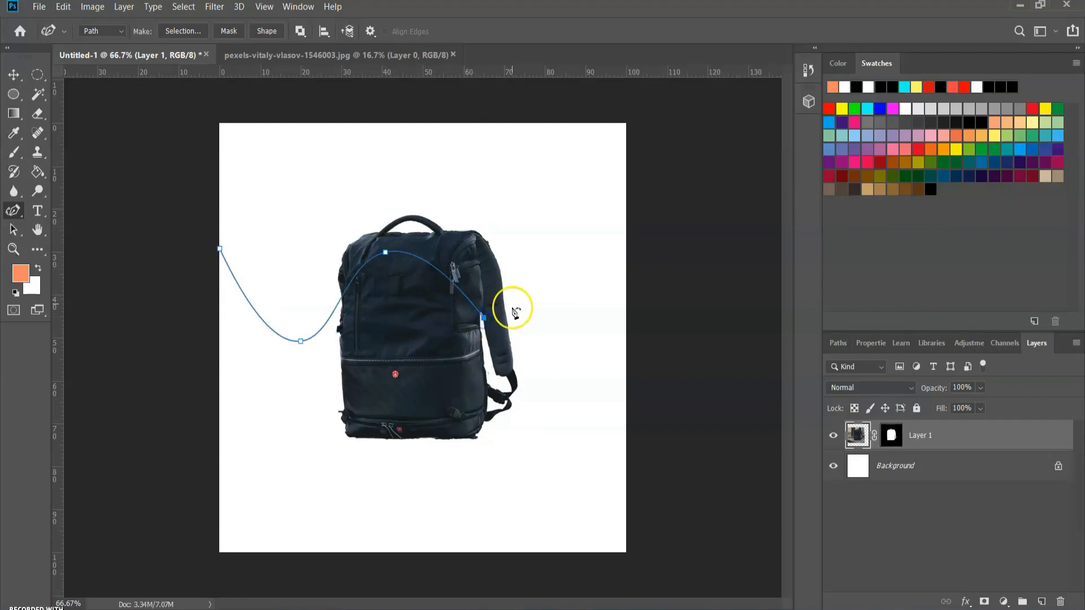
{"action": "left_click", "coordinate": [528, 253]}
{"action": "left_click", "coordinate": [568, 313]}
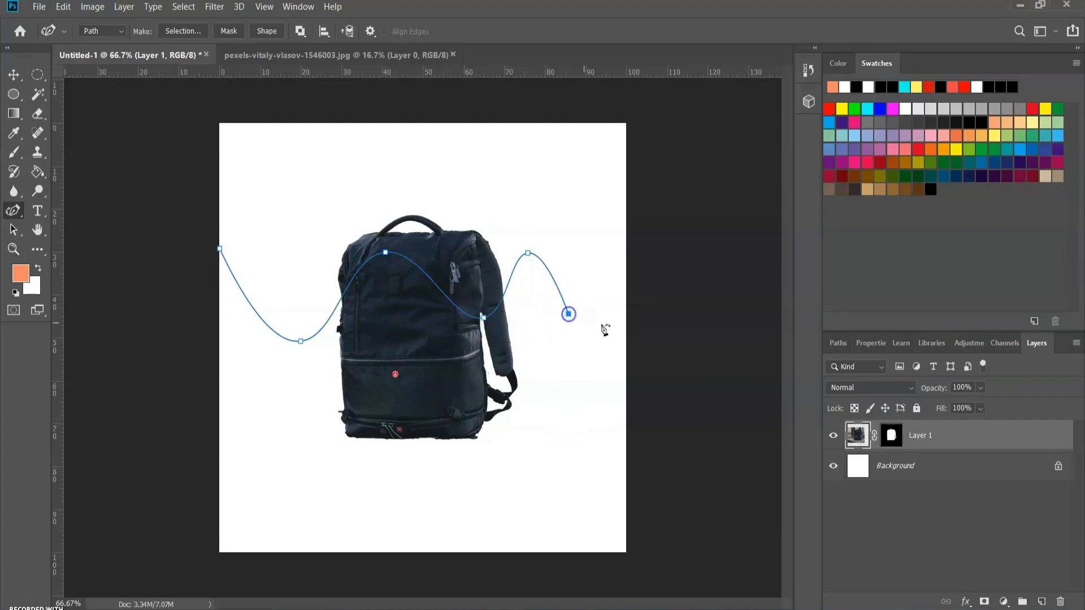
{"action": "left_click", "coordinate": [627, 261]}
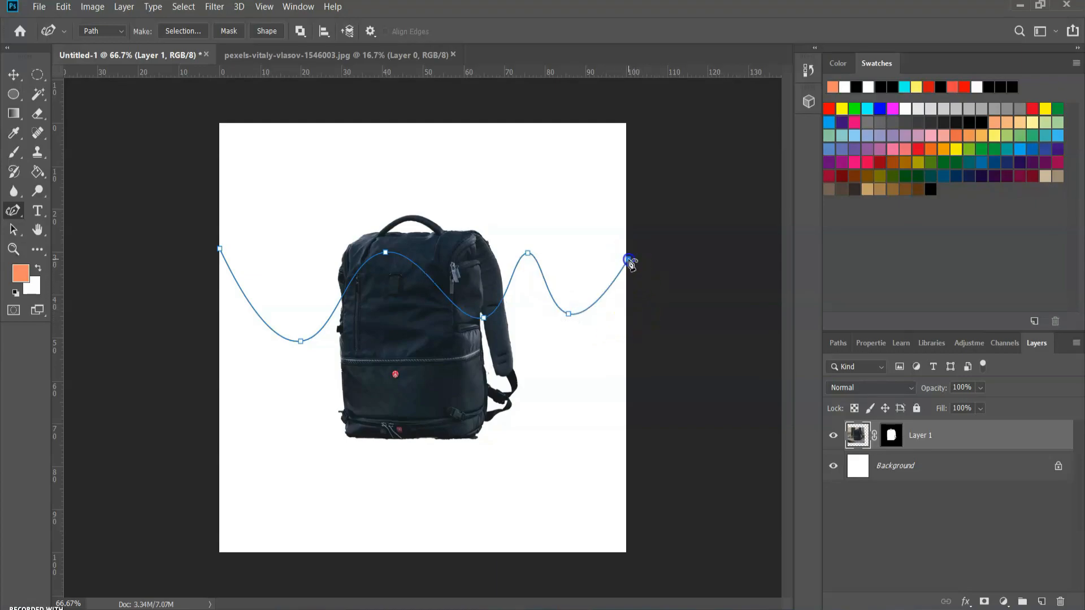
- Continue the wave path beyond the canvas's right edge and around above the canvas, closing it at its starting point
{"action": "left_click", "coordinate": [673, 313]}
{"action": "left_click", "coordinate": [708, 112]}
{"action": "left_click", "coordinate": [478, 90]}
{"action": "left_click", "coordinate": [226, 101]}
{"action": "left_click", "coordinate": [137, 175]}
{"action": "left_click", "coordinate": [221, 249]}
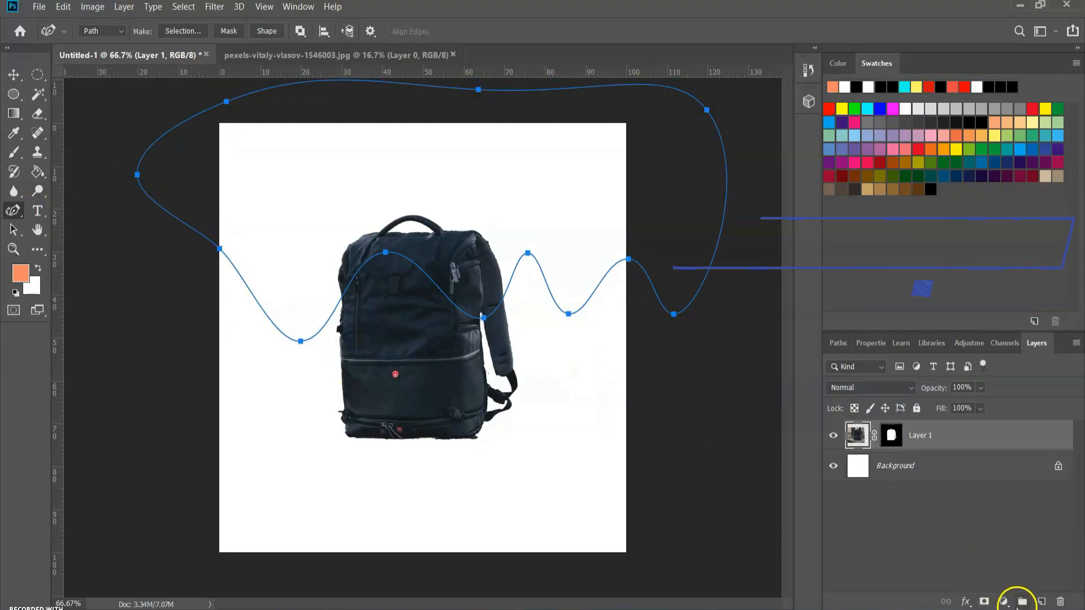
- Fill the closed path with a Solid Color layer of ff8864 and place that layer below the backpack layer
{"action": "left_click", "coordinate": [1004, 601]}
{"action": "left_click", "coordinate": [1003, 346]}
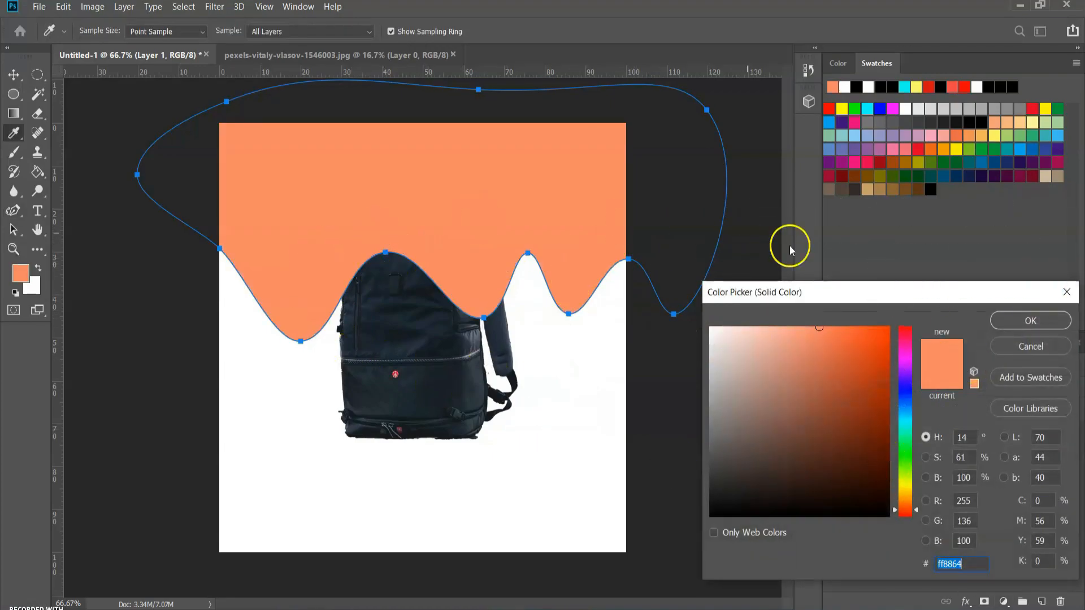
{"action": "left_click", "coordinate": [1044, 317]}
{"action": "left_click_drag", "start_coordinate": [974, 464], "coordinate": [963, 432]}
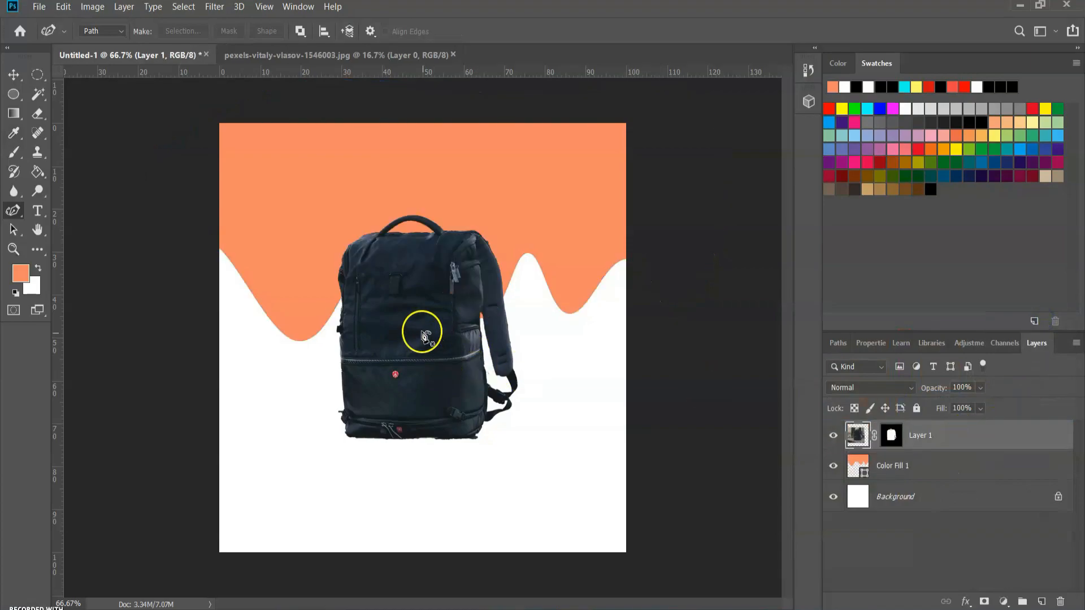
- Duplicate the Color Fill 1 wave layer and recolour the lower of the two waves to f69679
{"action": "left_click", "coordinate": [958, 466]}
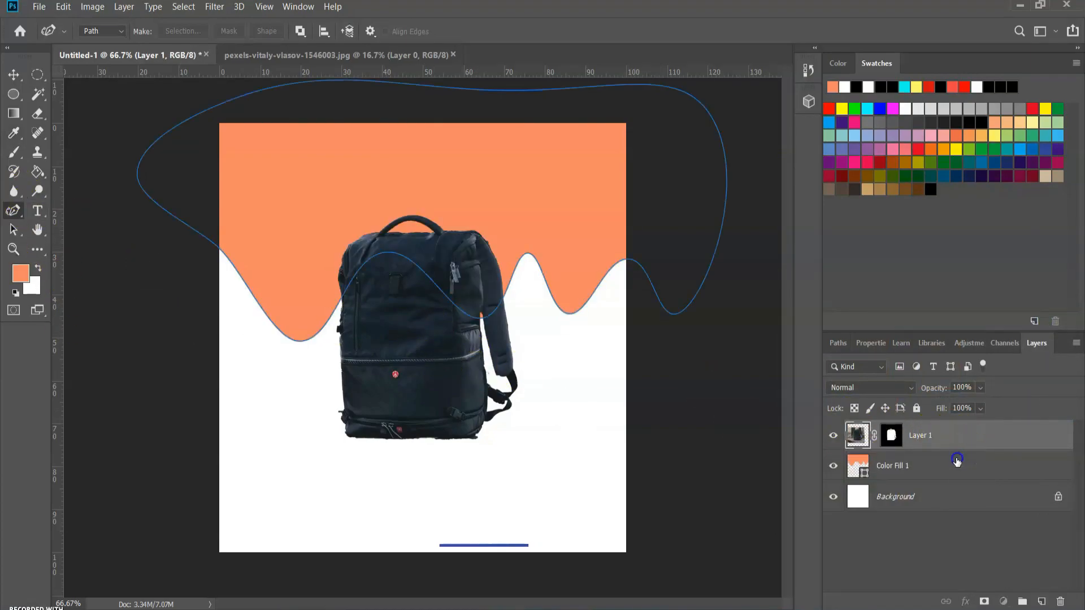
{"action": "key", "text": "ctrl+j"}
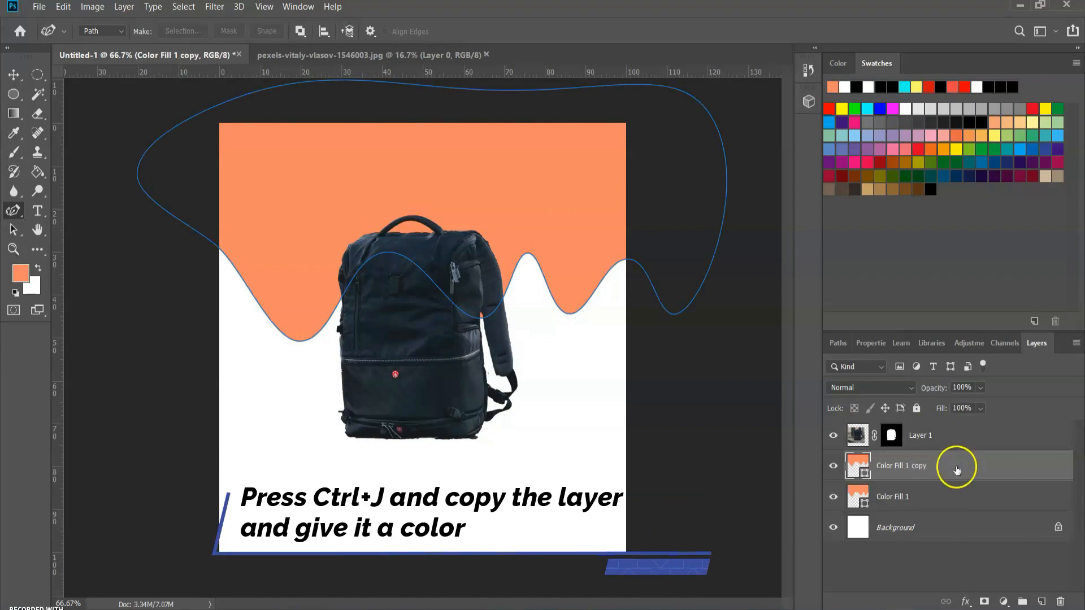
{"action": "left_click", "coordinate": [858, 512]}
{"action": "double_click", "coordinate": [860, 493]}
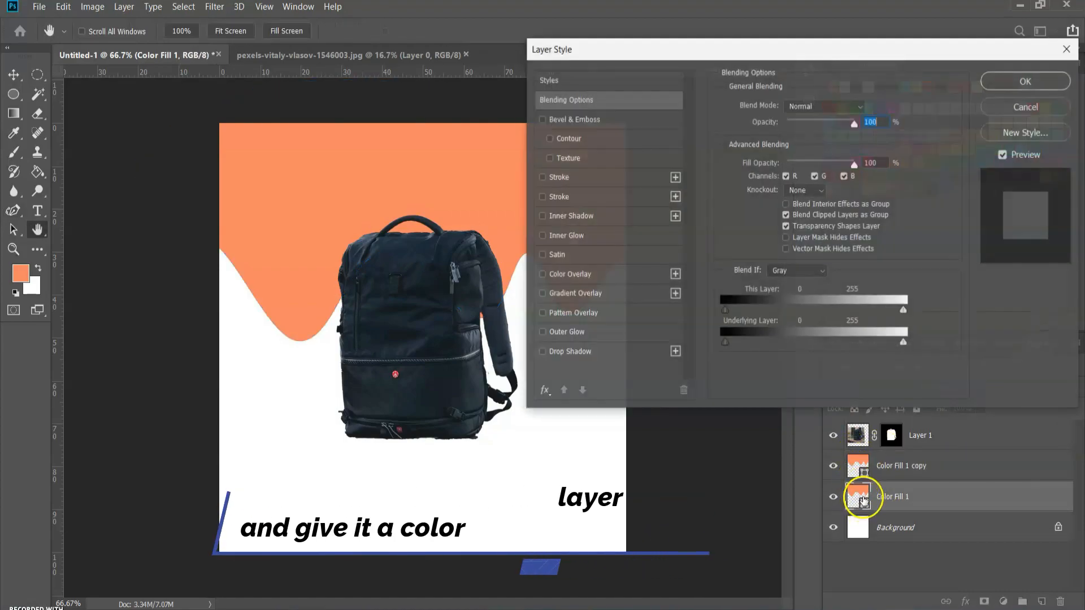
{"action": "left_click", "coordinate": [1047, 86]}
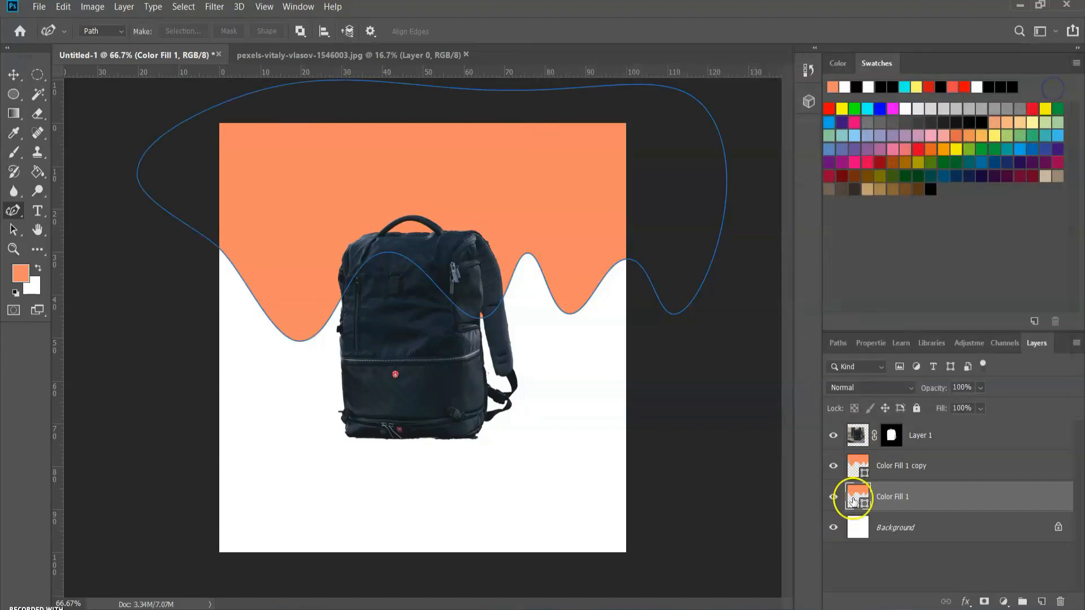
{"action": "double_click", "coordinate": [853, 492]}
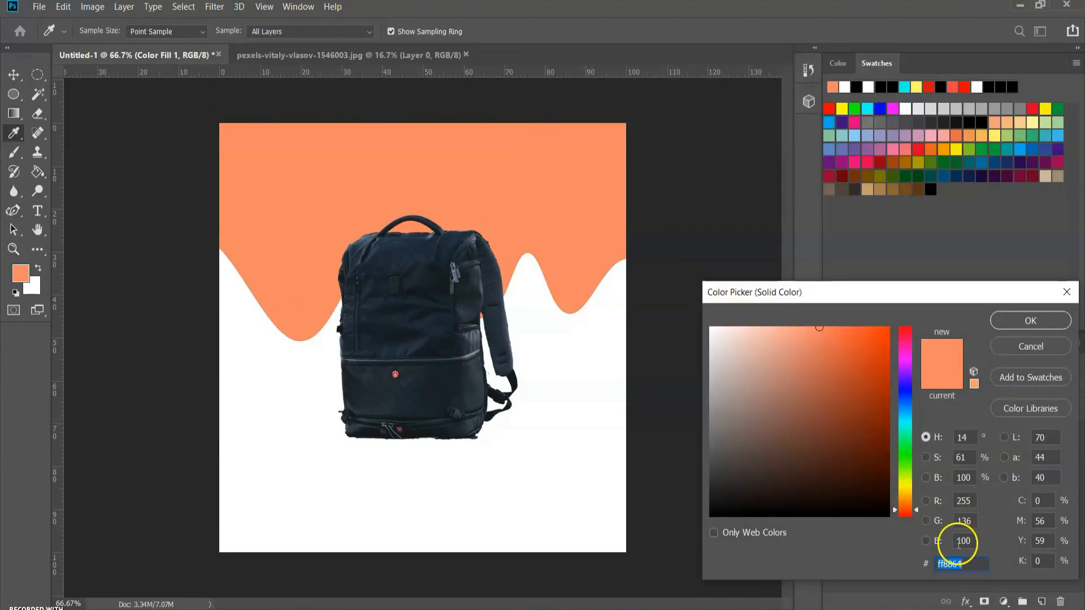
{"action": "type", "text": "f69"}
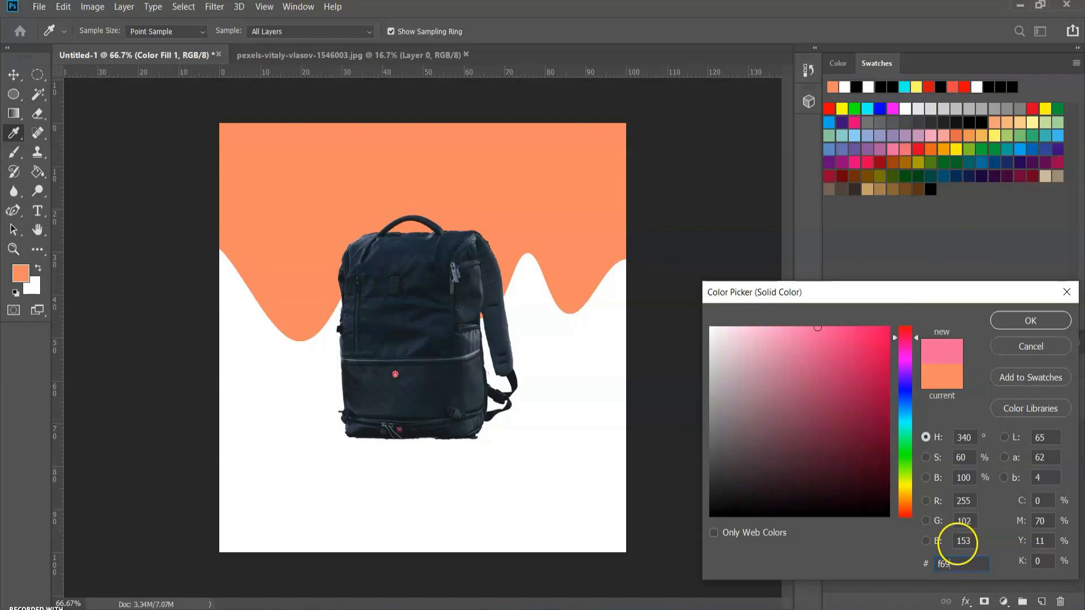
{"action": "type", "text": "679"}
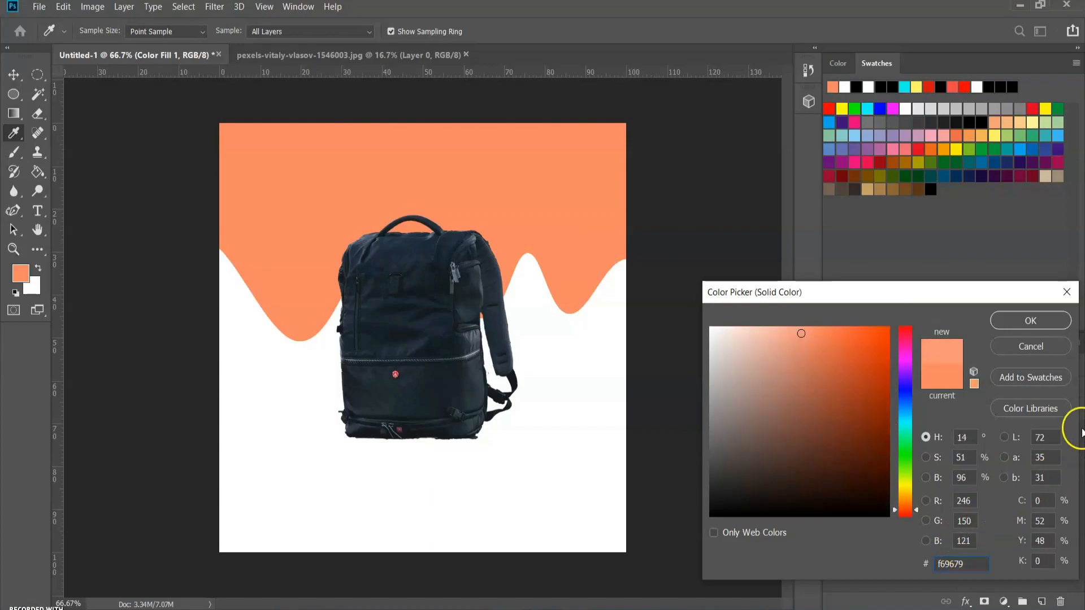
{"action": "left_click", "coordinate": [1031, 318]}
- Move the lower wave layer down so its lighter edge shows beneath the front wave, and deselect it
{"action": "key", "text": "ctrl+t"}
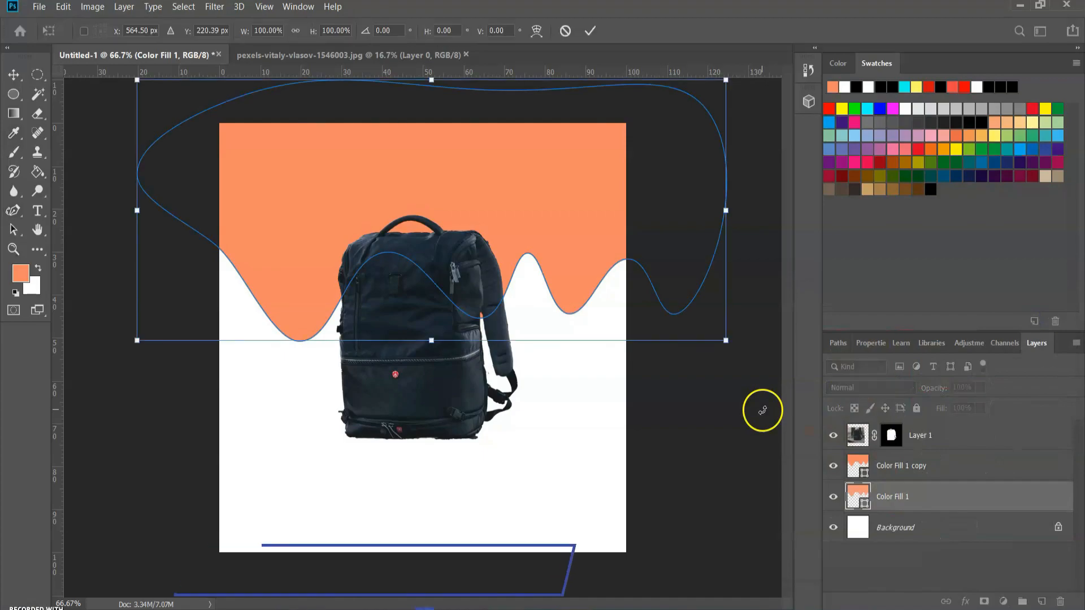
{"action": "mouse_move", "coordinate": [547, 147]}
{"action": "left_mouse_down"}
{"action": "mouse_move", "coordinate": [536, 229]}
{"action": "mouse_move", "coordinate": [533, 170]}
{"action": "mouse_move", "coordinate": [536, 233]}
{"action": "left_mouse_up"}
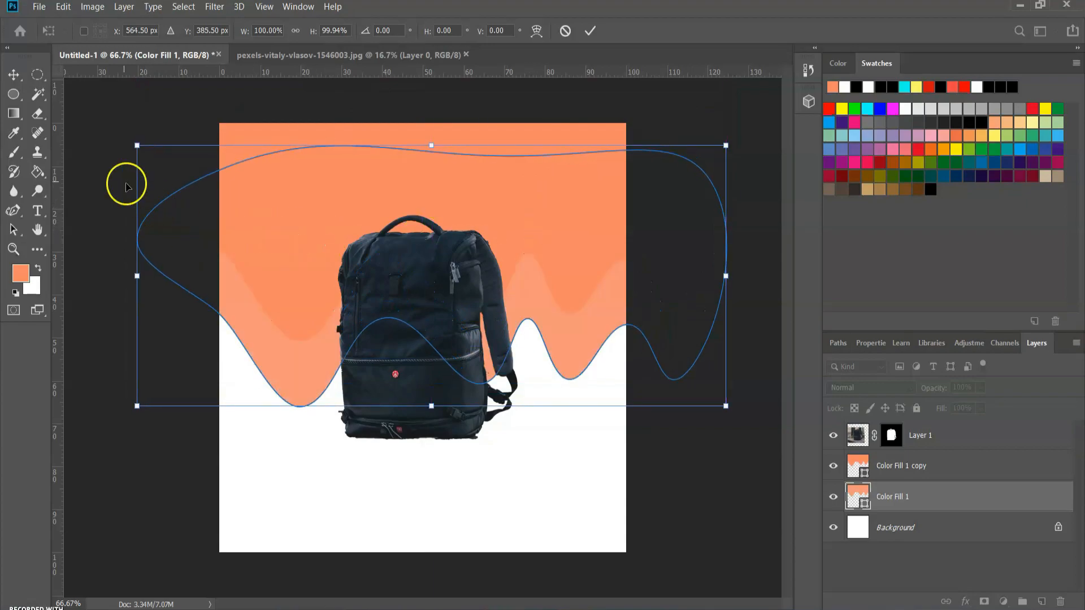
{"action": "left_click", "coordinate": [12, 74]}
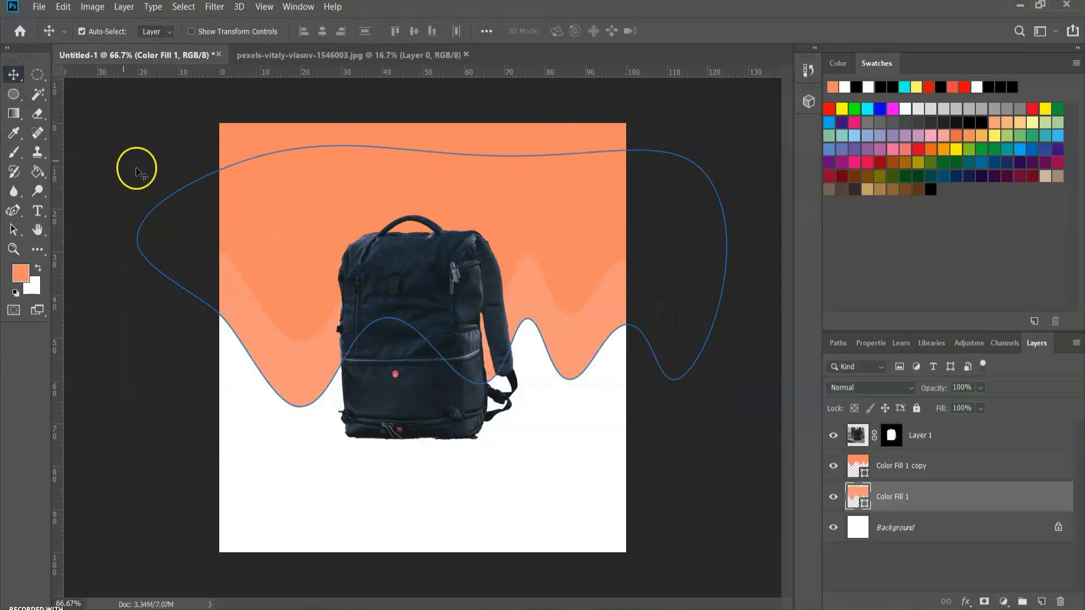
{"action": "left_click", "coordinate": [93, 126]}
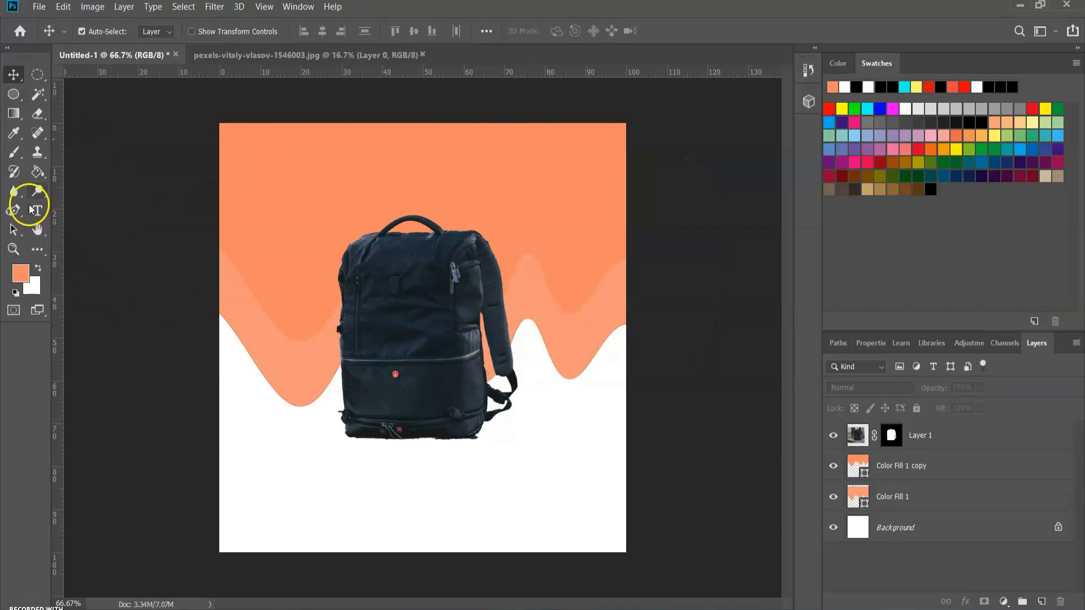
- Make a rectangular selection below the backpack, fill it with solid colour ff8864, and shift the rectangle toward the canvas's lower-left corner
{"action": "right_click", "coordinate": [38, 78]}
{"action": "left_click", "coordinate": [102, 75]}
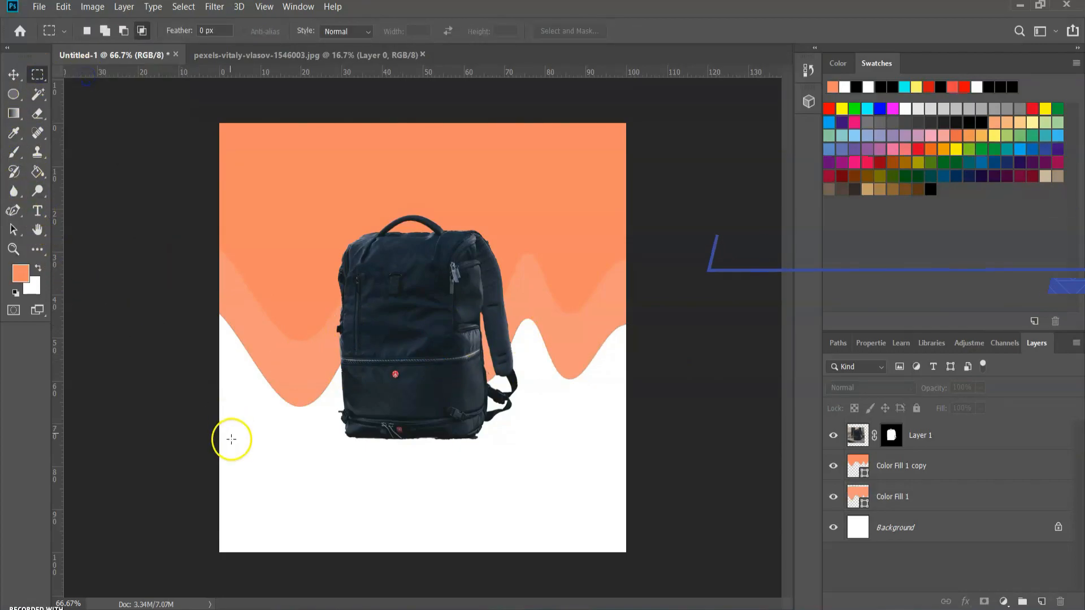
{"action": "left_click_drag", "start_coordinate": [235, 452], "coordinate": [408, 497]}
{"action": "left_click", "coordinate": [1004, 601]}
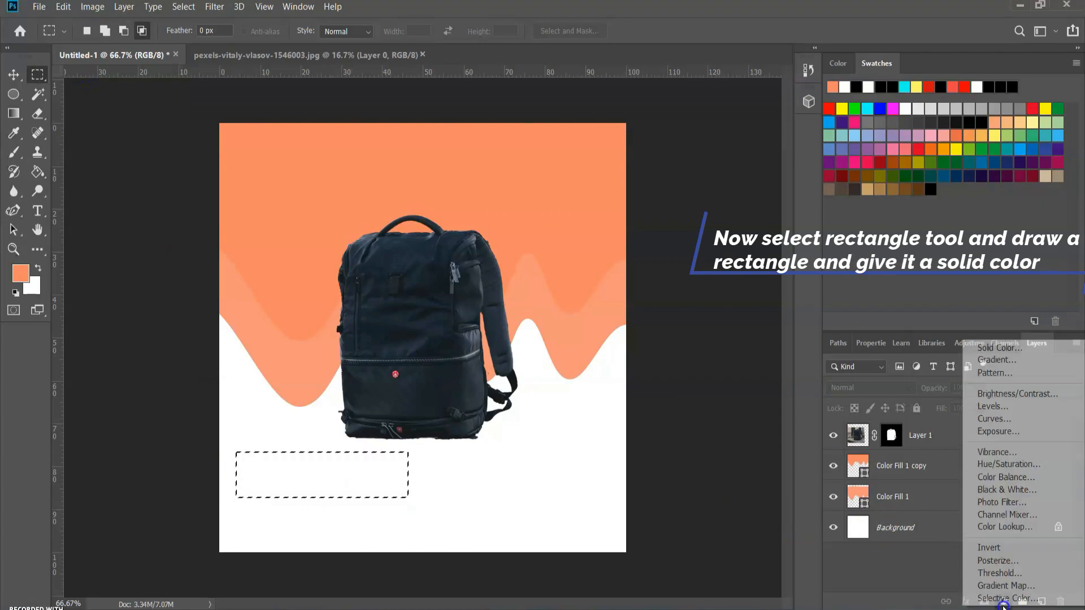
{"action": "left_click", "coordinate": [1012, 346]}
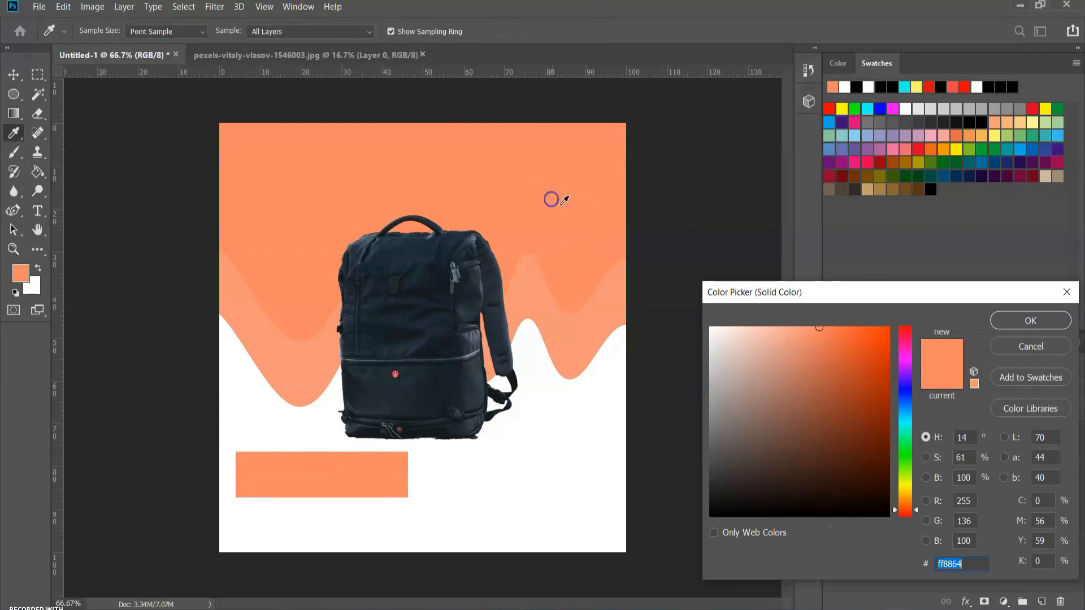
{"action": "left_click", "coordinate": [1022, 324]}
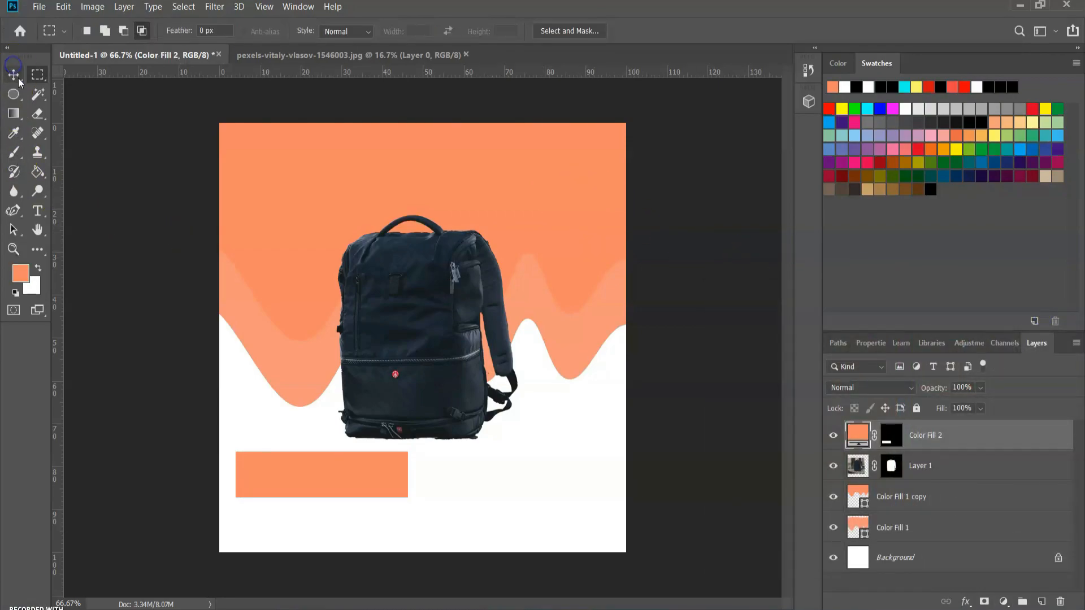
{"action": "left_click", "coordinate": [18, 79]}
{"action": "left_click_drag", "start_coordinate": [352, 476], "coordinate": [345, 501]}
- Make an elliptical selection in the canvas's upper-right corner and fill it with a solid colour sampled from the lighter wave
{"action": "left_click", "coordinate": [38, 74]}
{"action": "right_click", "coordinate": [37, 74]}
{"action": "left_click", "coordinate": [98, 89]}
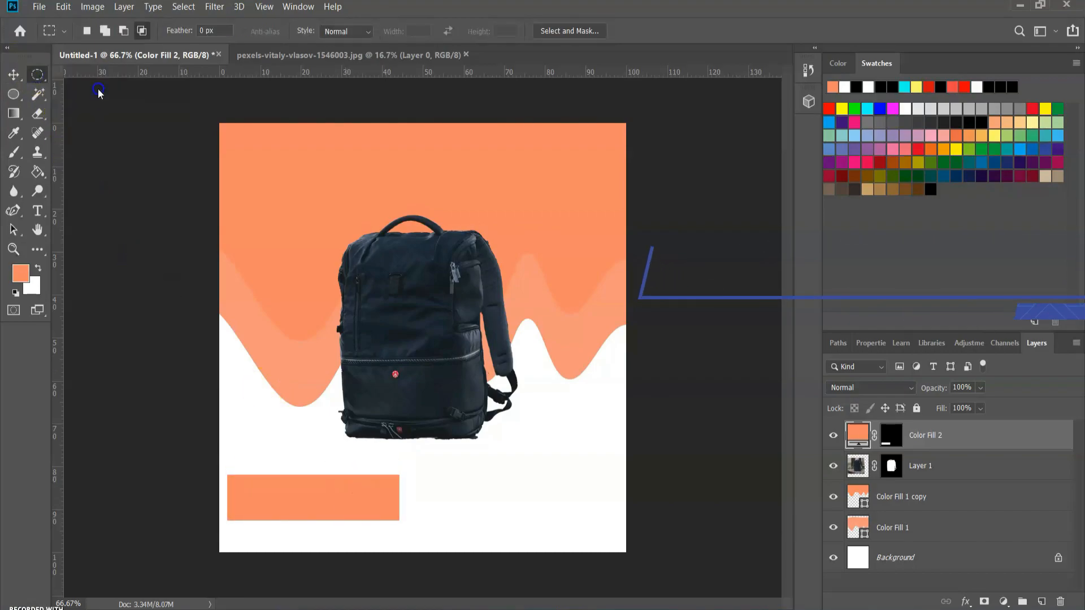
{"action": "left_click_drag", "start_coordinate": [499, 133], "coordinate": [619, 272]}
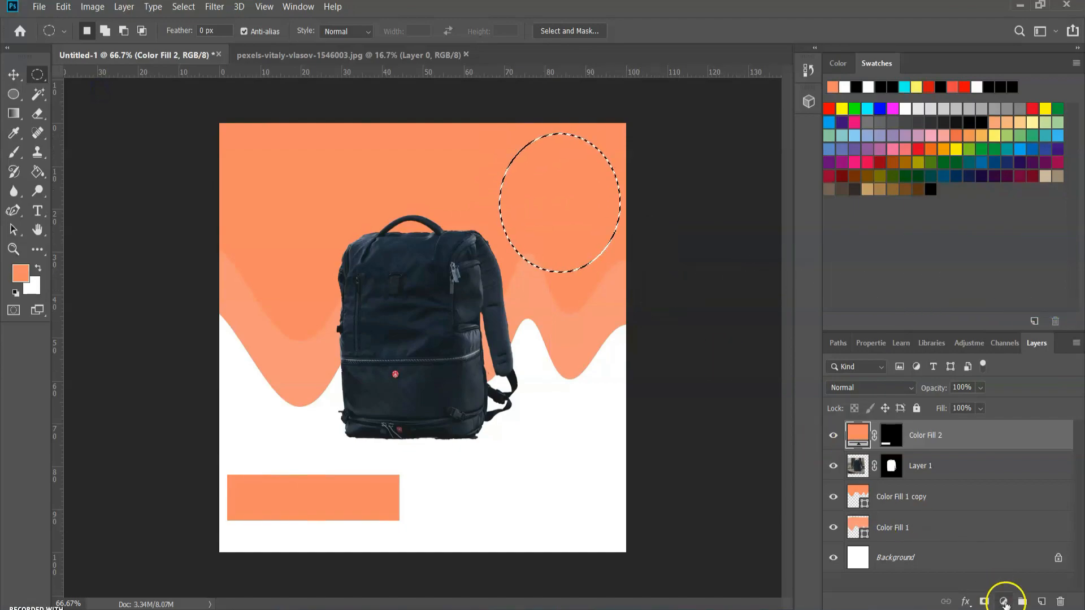
{"action": "left_click", "coordinate": [1004, 601]}
{"action": "left_click", "coordinate": [997, 346]}
{"action": "left_click", "coordinate": [586, 329]}
{"action": "left_click", "coordinate": [1052, 321]}
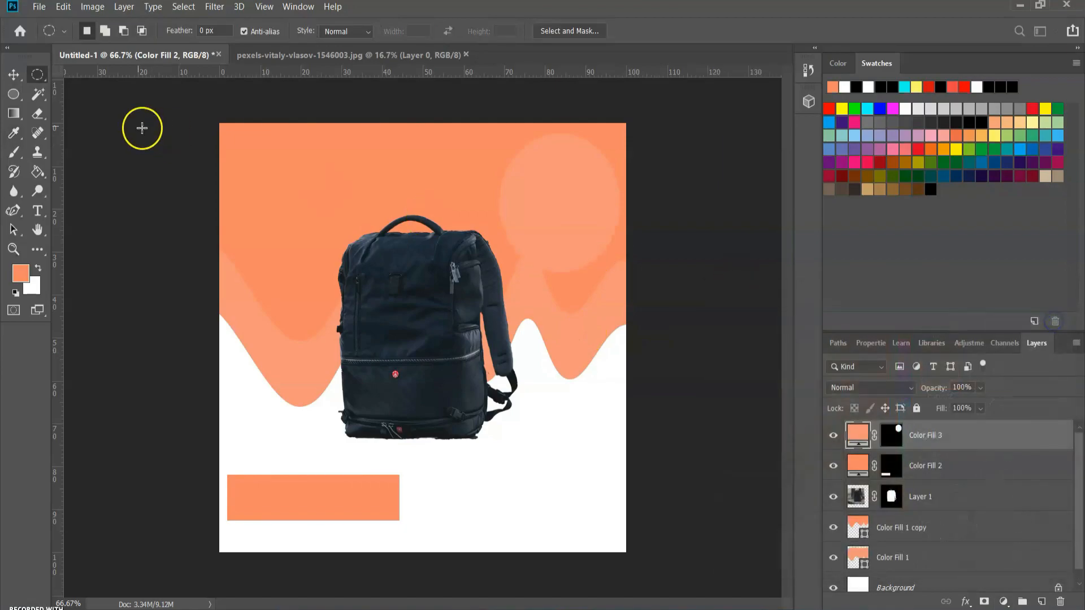
- Scale the ellipse down slightly and reposition it closer to the canvas's upper-right corner
{"action": "left_click", "coordinate": [14, 74]}
{"action": "left_click_drag", "start_coordinate": [562, 213], "coordinate": [561, 204]}
{"action": "key", "text": "ctrl+t"}
{"action": "left_click_drag", "start_coordinate": [618, 258], "coordinate": [601, 243]}
{"action": "key", "text": "Return"}
{"action": "left_click_drag", "start_coordinate": [557, 182], "coordinate": [567, 186]}
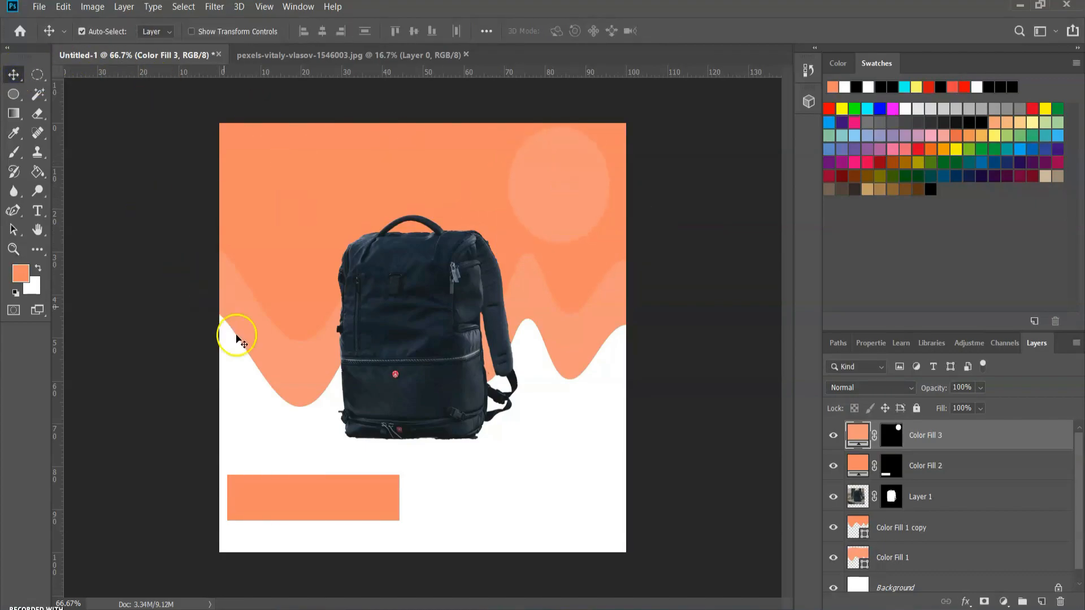
- Add the text 30% at 70 pt on the ellipse near the canvas's upper-right corner
{"action": "left_click", "coordinate": [38, 211]}
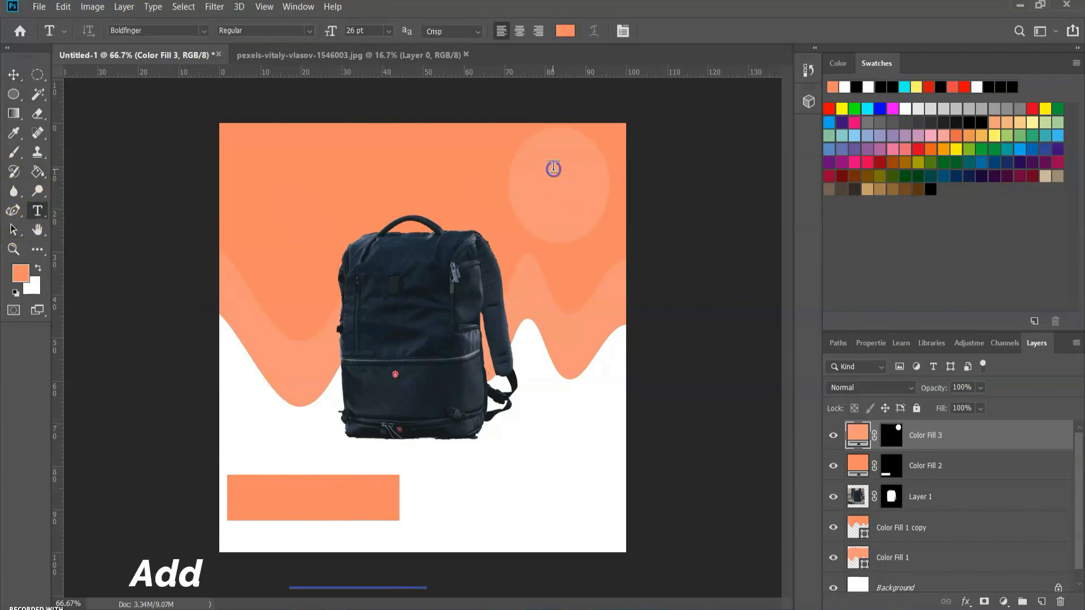
{"action": "left_click", "coordinate": [555, 170]}
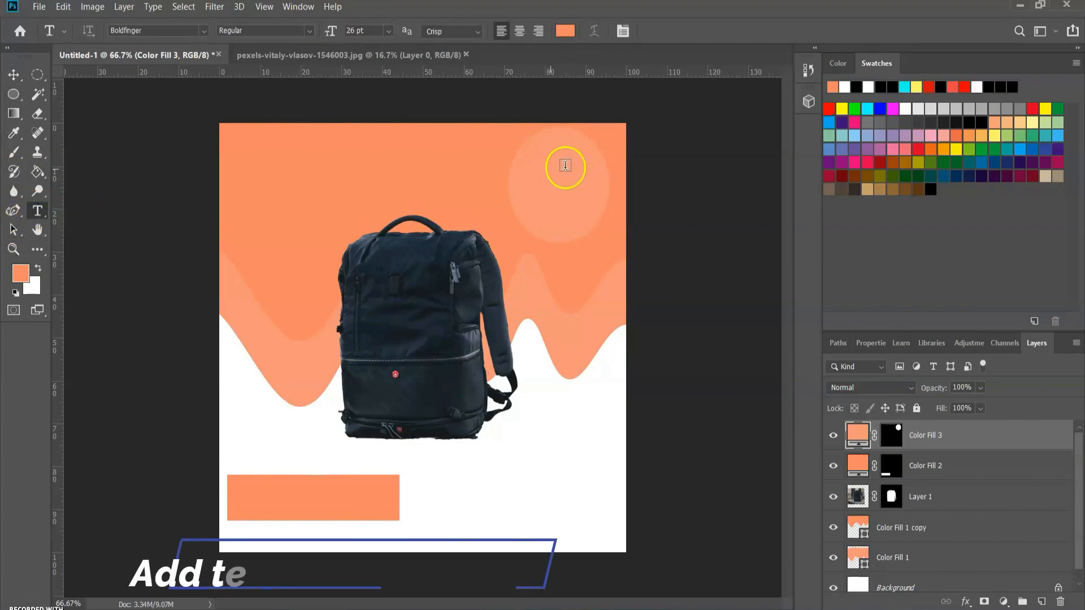
{"action": "left_click", "coordinate": [343, 30]}
{"action": "type", "text": "70"}
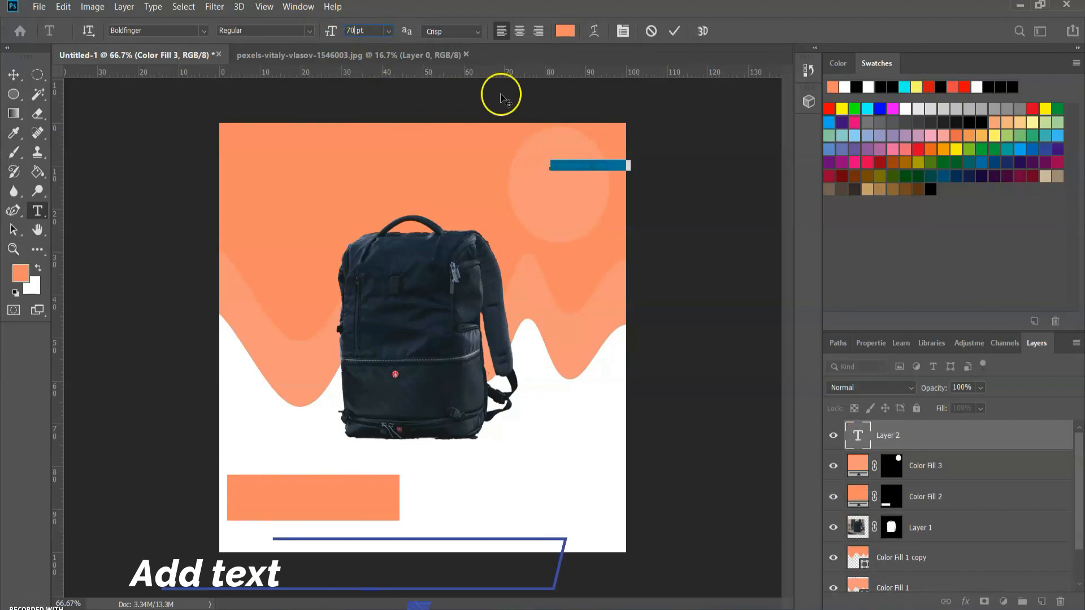
{"action": "key", "text": "Return"}
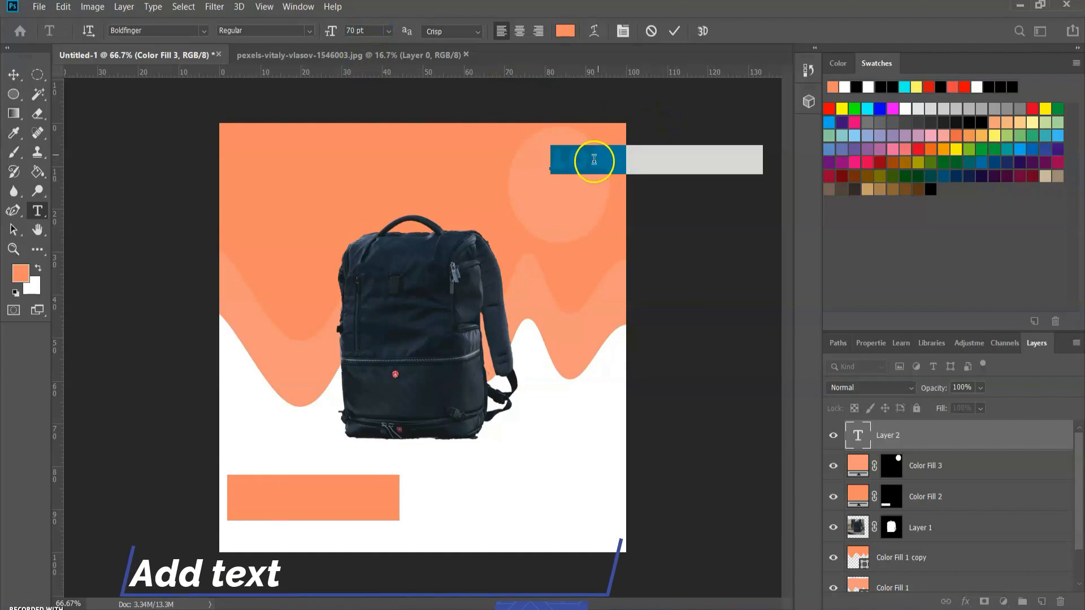
{"action": "type", "text": "S"}
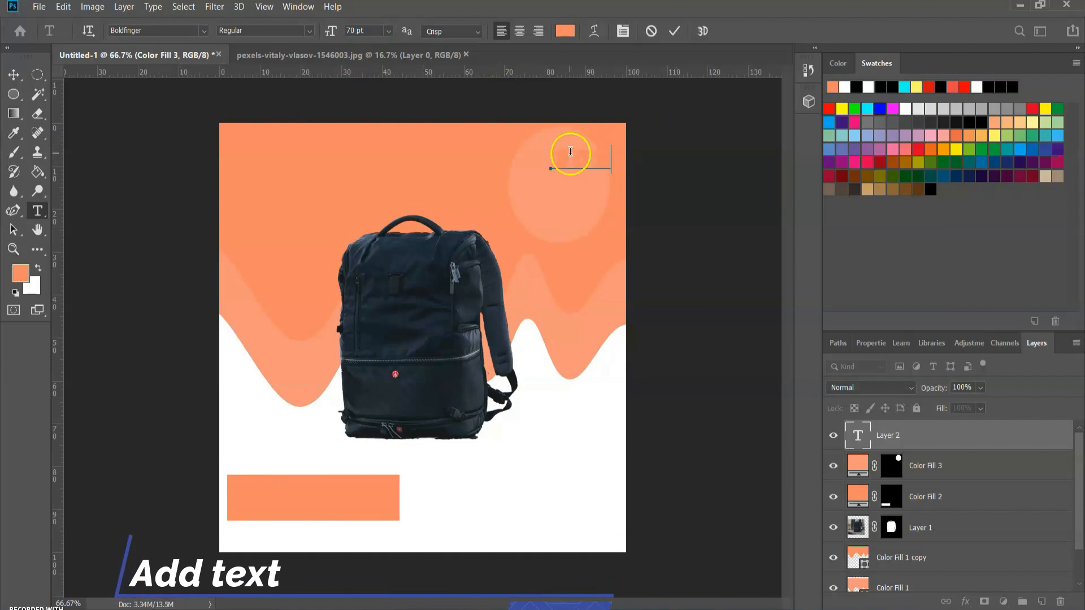
- Recolour the 30% text white and move it to the horizontal centre of the ellipse
{"action": "left_click", "coordinate": [38, 270]}
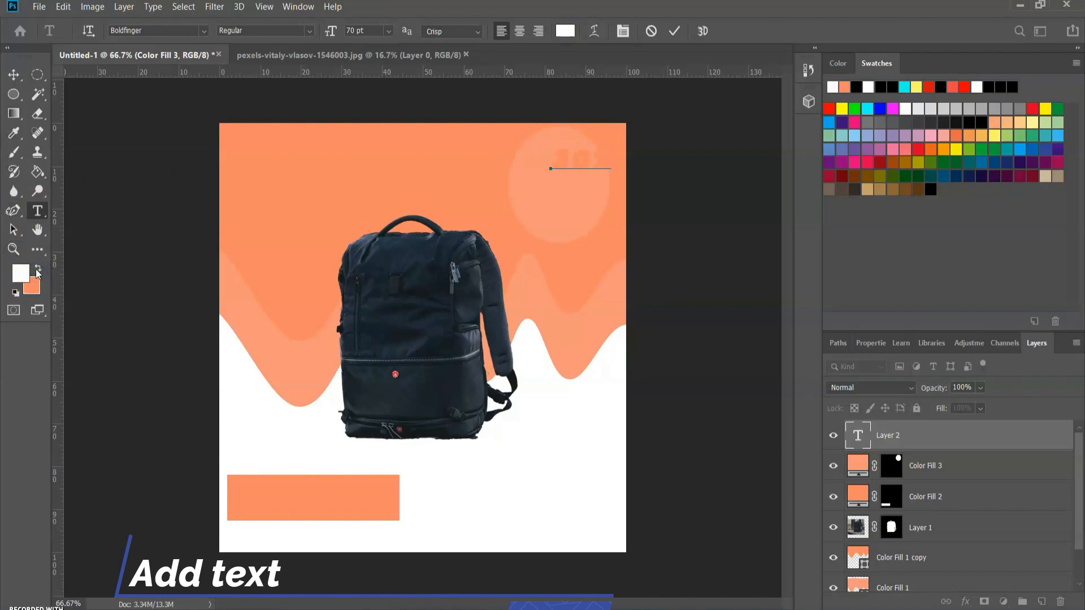
{"action": "left_click", "coordinate": [38, 270]}
{"action": "key", "text": "ctrl+a"}
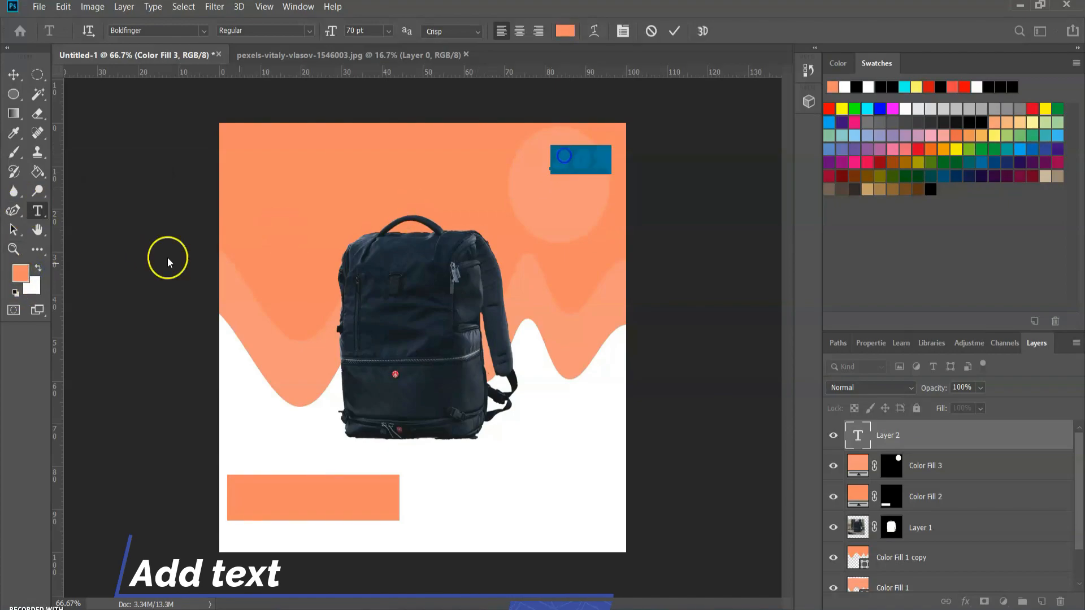
{"action": "left_click", "coordinate": [37, 268]}
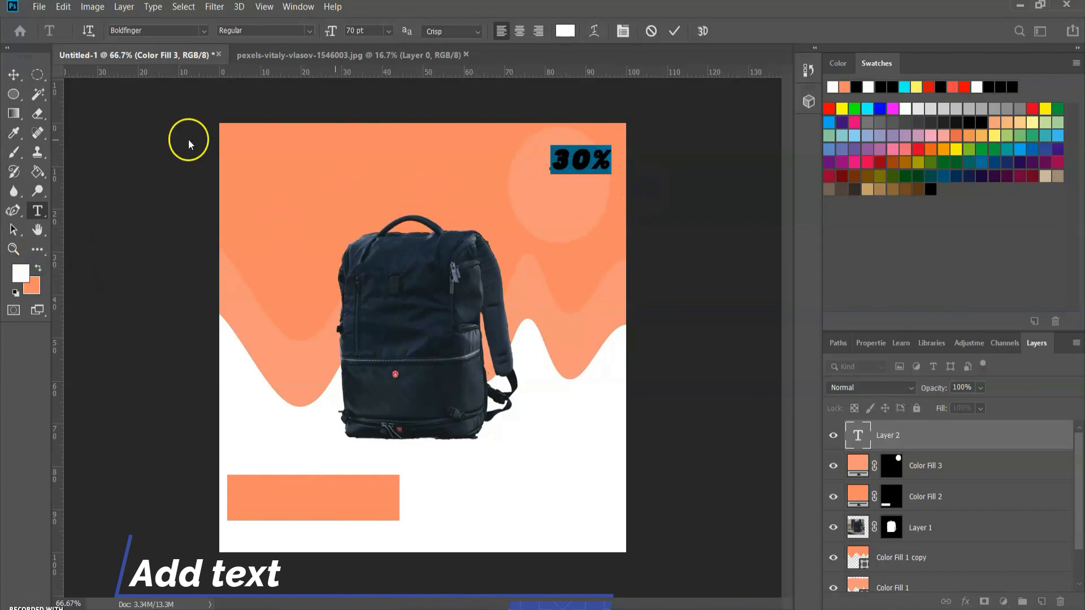
{"action": "left_click", "coordinate": [13, 74]}
{"action": "left_click_drag", "start_coordinate": [585, 158], "coordinate": [563, 168]}
- Add the white text OFF on the ellipse, align it directly below the 30% text, and deselect it
{"action": "left_click", "coordinate": [37, 210]}
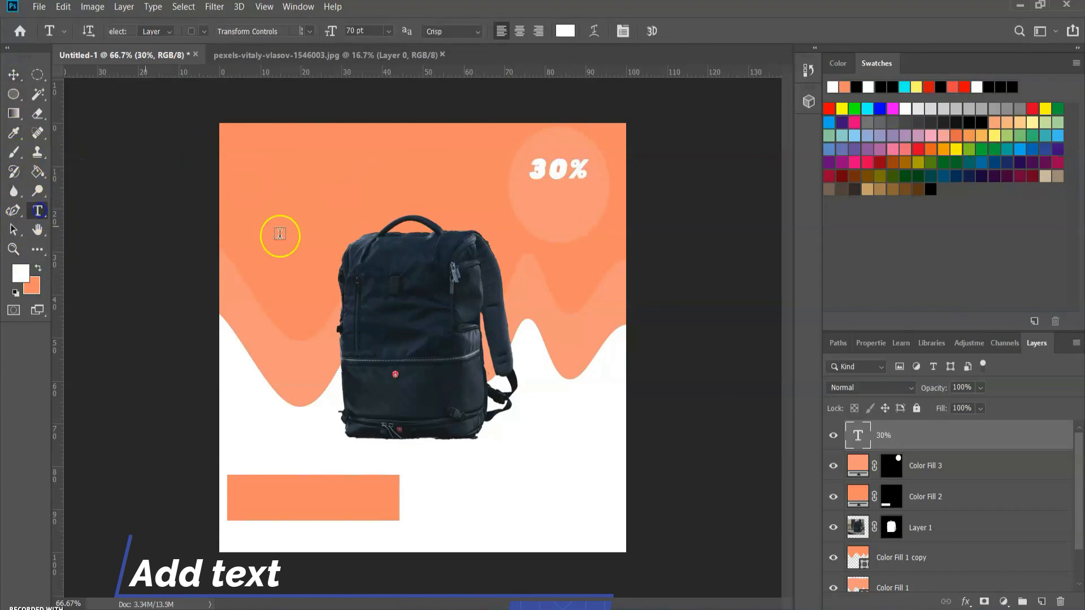
{"action": "left_click", "coordinate": [562, 202]}
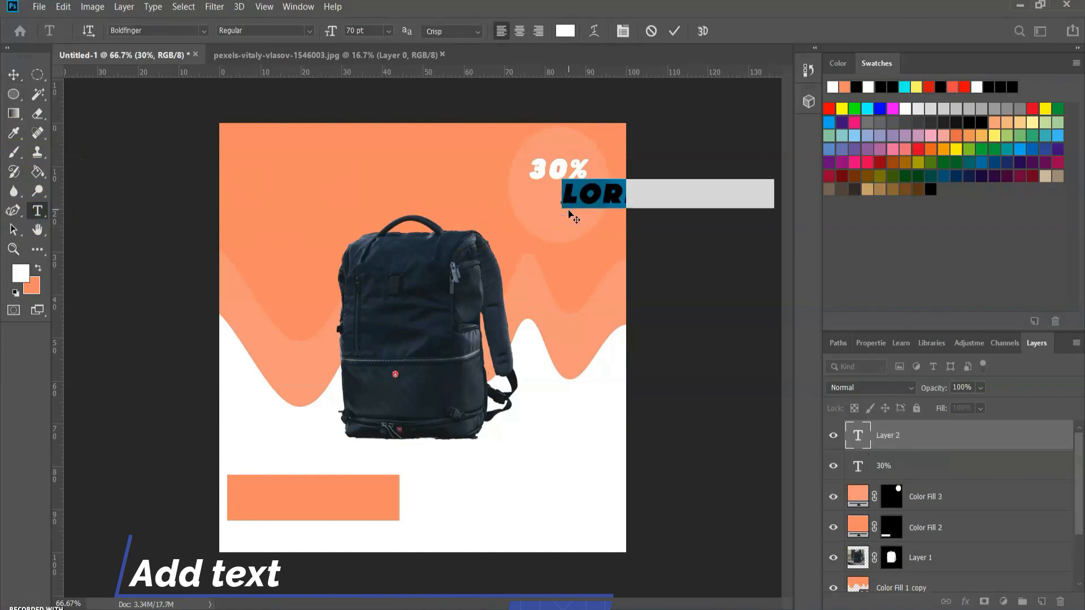
{"action": "type", "text": "OFF"}
{"action": "left_click", "coordinate": [14, 74]}
{"action": "left_click_drag", "start_coordinate": [601, 194], "coordinate": [567, 194]}
{"action": "left_click", "coordinate": [649, 184]}
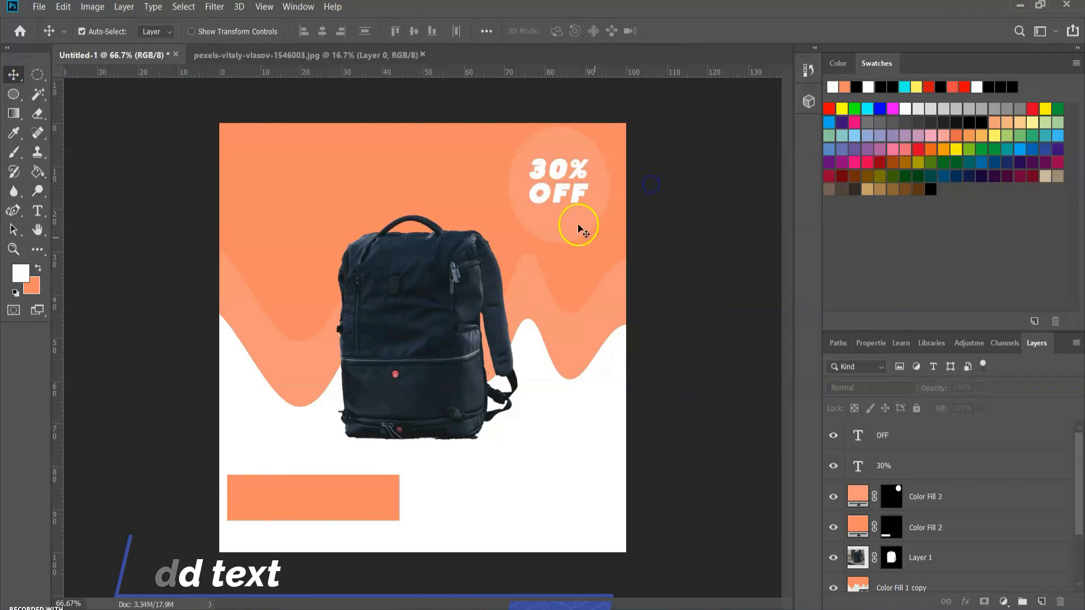
{"action": "left_click", "coordinate": [38, 74]}
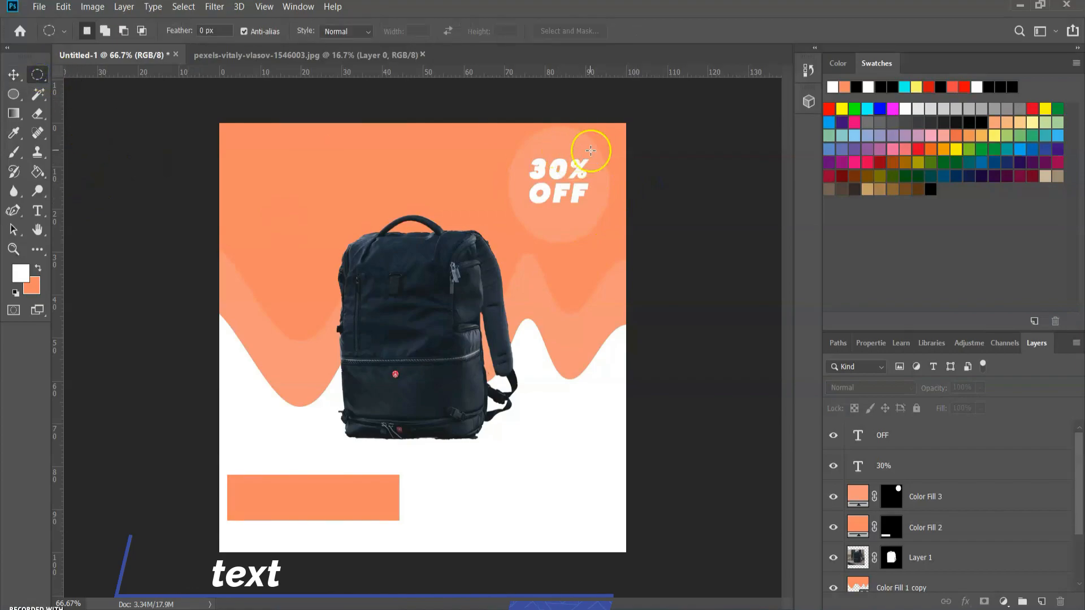
{"action": "left_click", "coordinate": [13, 78]}
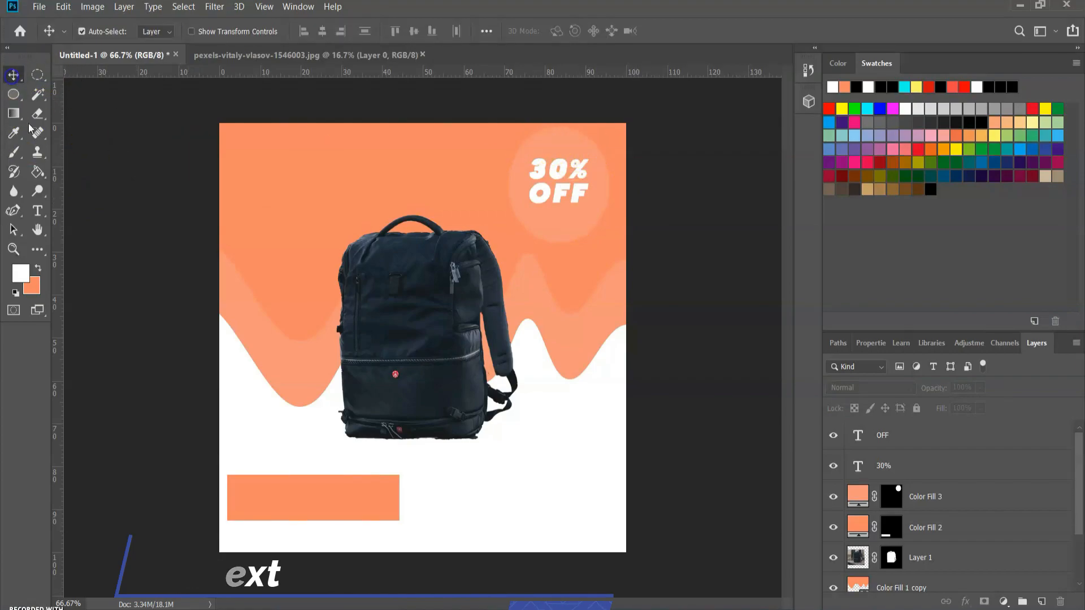
- Add the white text BUY NOW over the orange rectangle below the backpack and centre it inside the rectangle
{"action": "left_click", "coordinate": [38, 211]}
{"action": "left_click", "coordinate": [289, 502]}
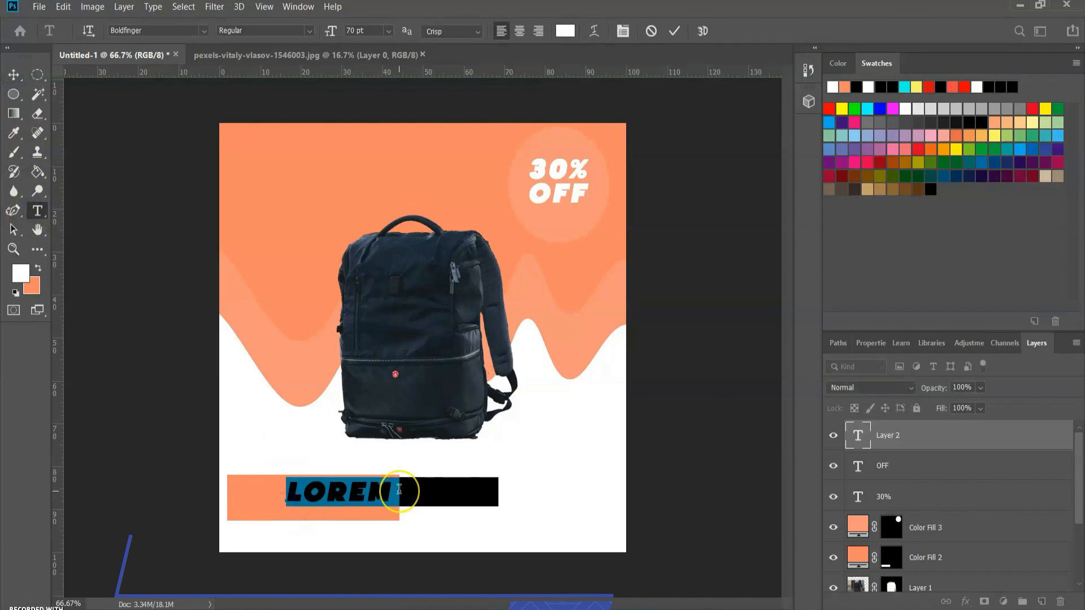
{"action": "type", "text": "BUY"}
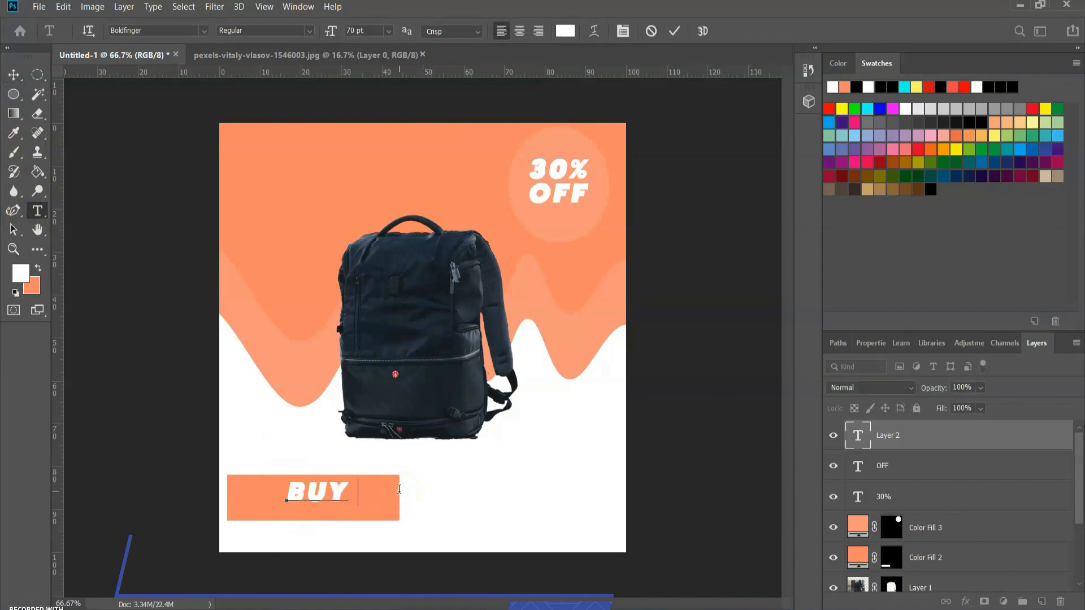
{"action": "type", "text": " NOW"}
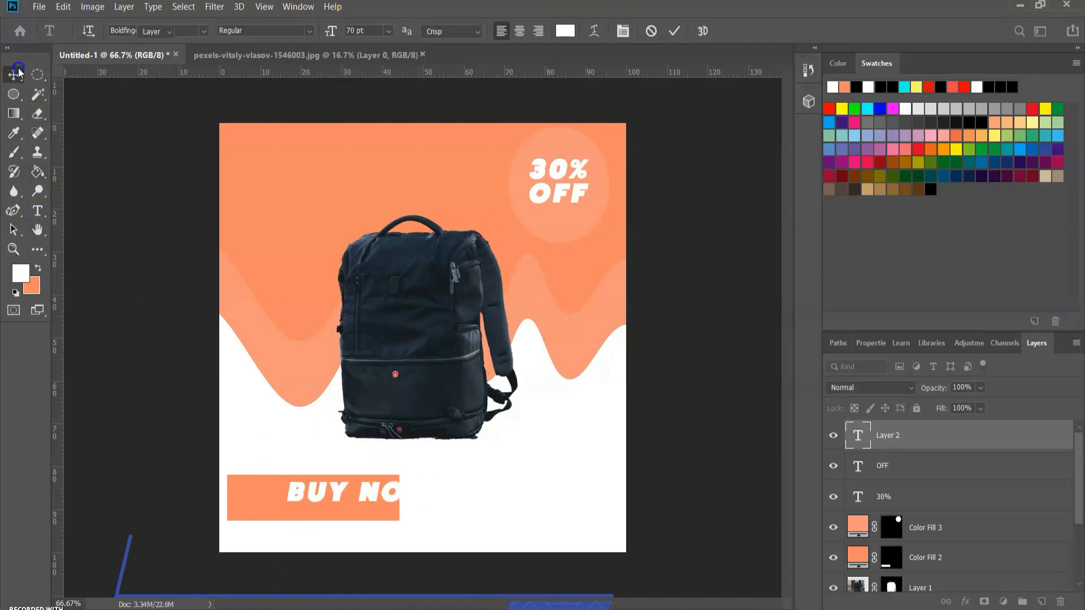
{"action": "left_click", "coordinate": [13, 74]}
{"action": "left_click_drag", "start_coordinate": [347, 492], "coordinate": [301, 494]}
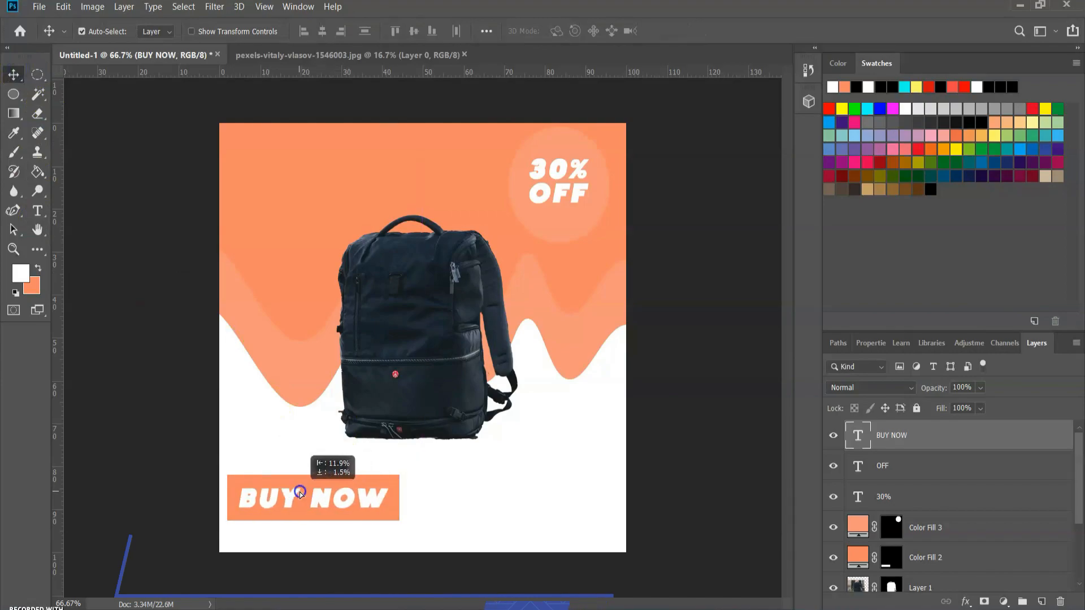
- Add the white heading text SCHOOL on the orange area at the canvas's upper left
{"action": "left_click", "coordinate": [37, 210]}
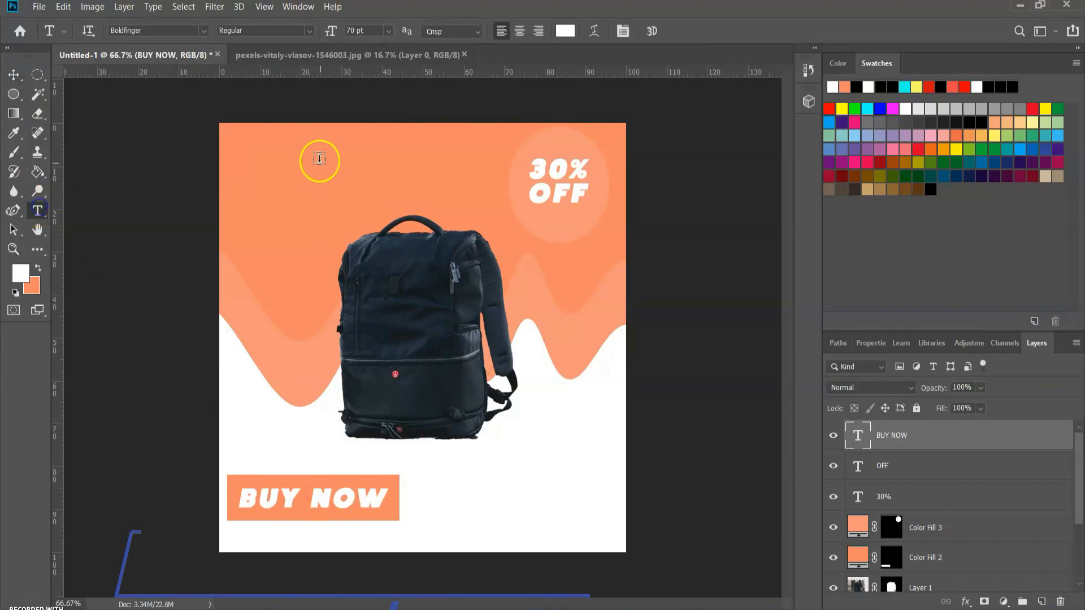
{"action": "left_click", "coordinate": [265, 153]}
{"action": "type", "text": "SCHOOL"}
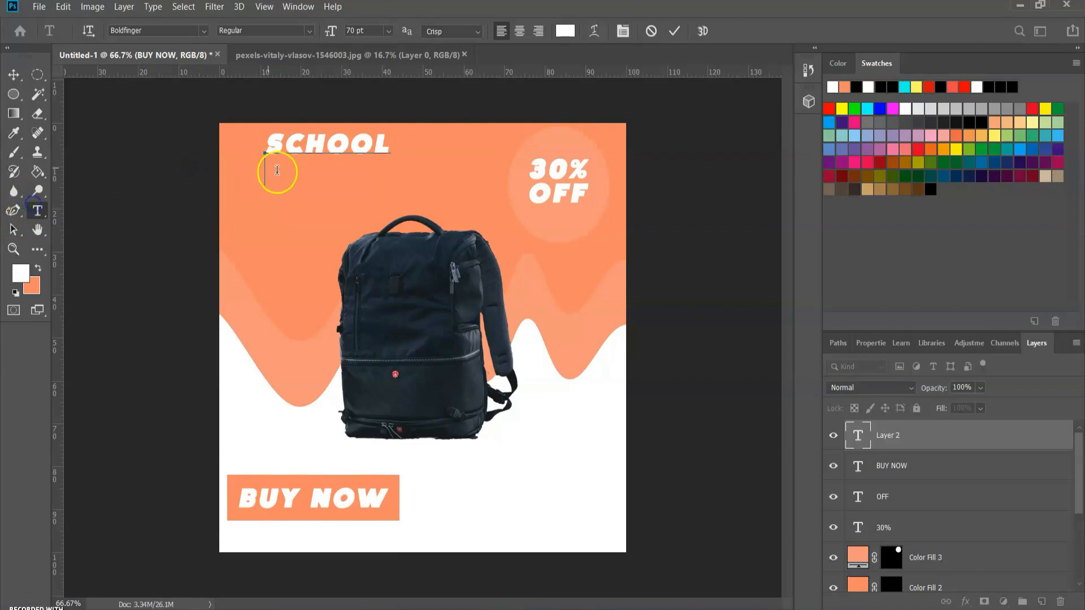
{"action": "left_click", "coordinate": [15, 74]}
- Add the text BAG under the SCHOOL heading and align it with the heading's left edge
{"action": "left_click", "coordinate": [38, 211]}
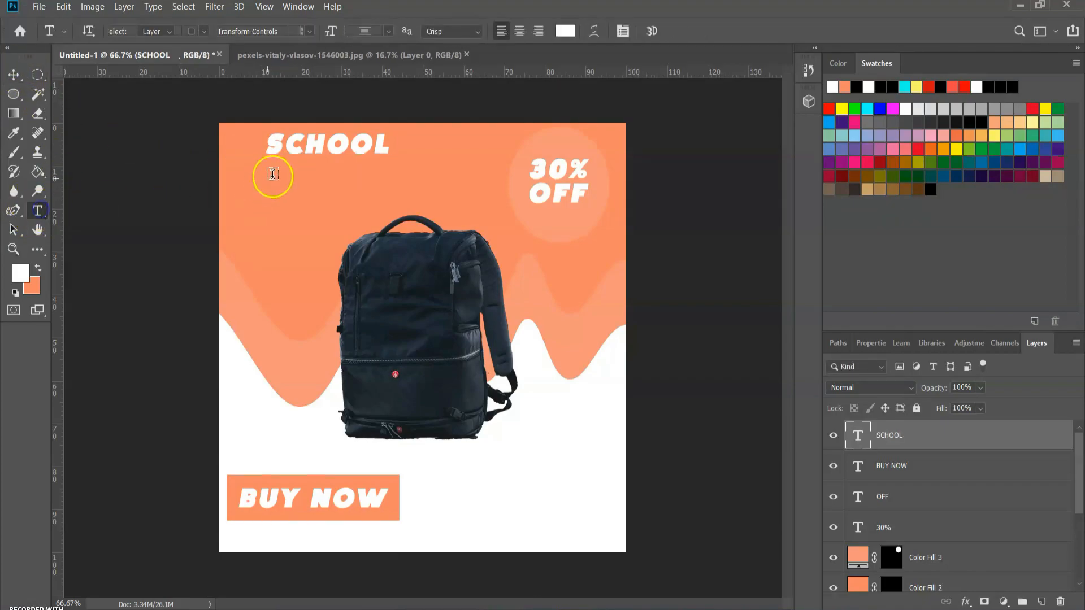
{"action": "left_click", "coordinate": [280, 175]}
{"action": "type", "text": "BAG"}
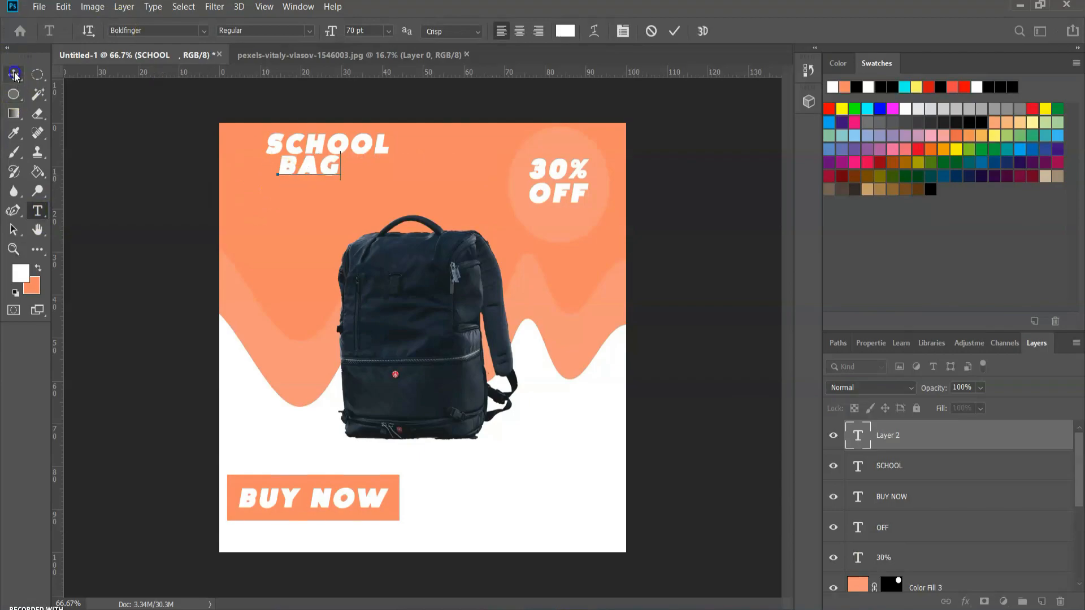
{"action": "left_click", "coordinate": [14, 74]}
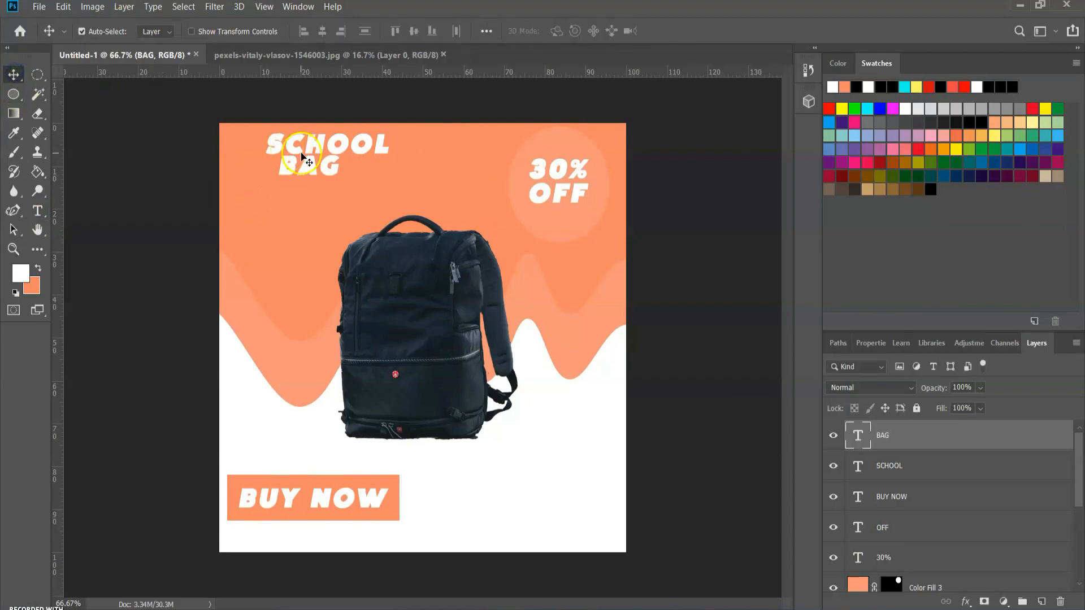
{"action": "left_click_drag", "start_coordinate": [308, 175], "coordinate": [295, 177]}
- Add the text SPECIAL OFFER below BAG in a much smaller size than the heading
{"action": "left_click", "coordinate": [37, 210]}
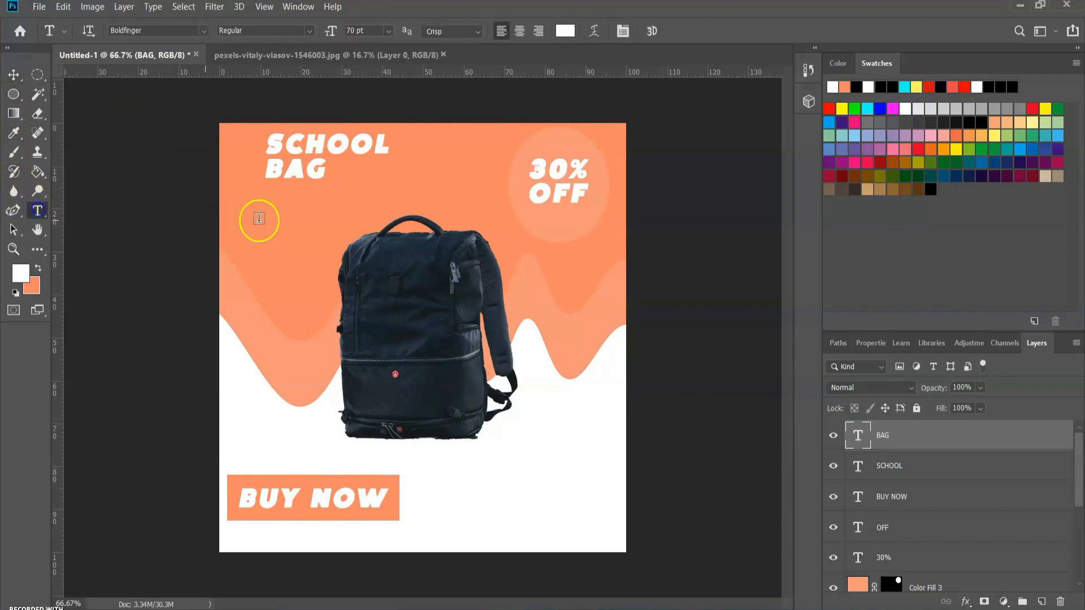
{"action": "left_click", "coordinate": [270, 194]}
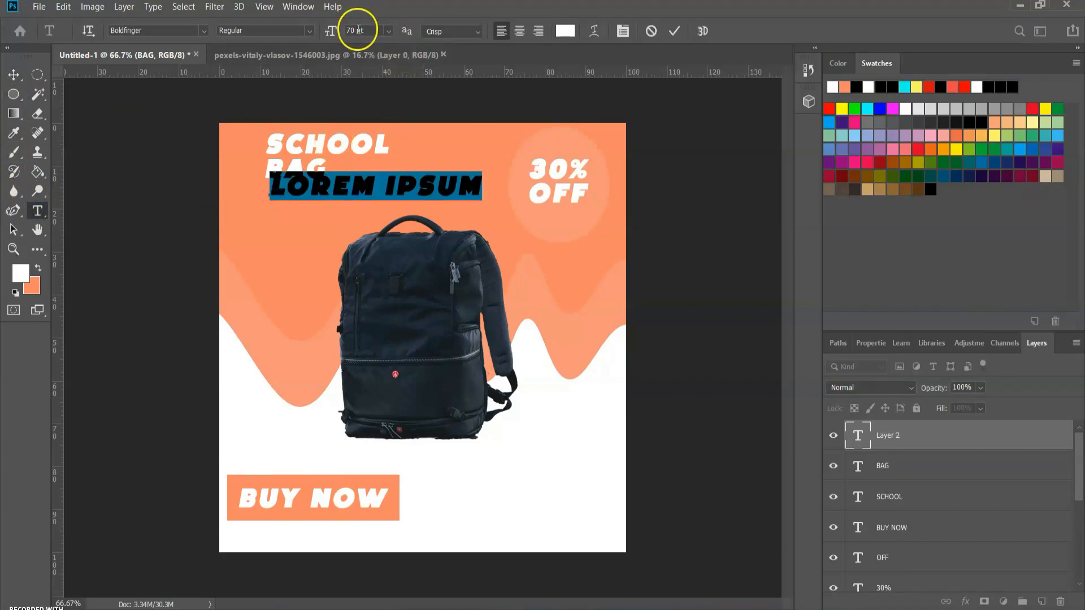
{"action": "left_click", "coordinate": [391, 31]}
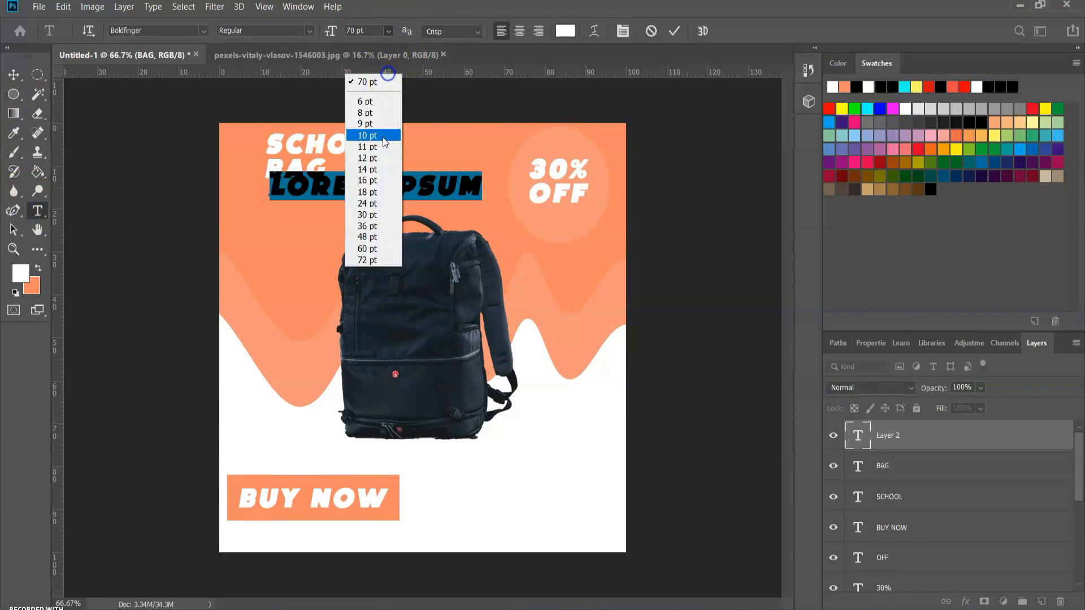
{"action": "left_click", "coordinate": [370, 201]}
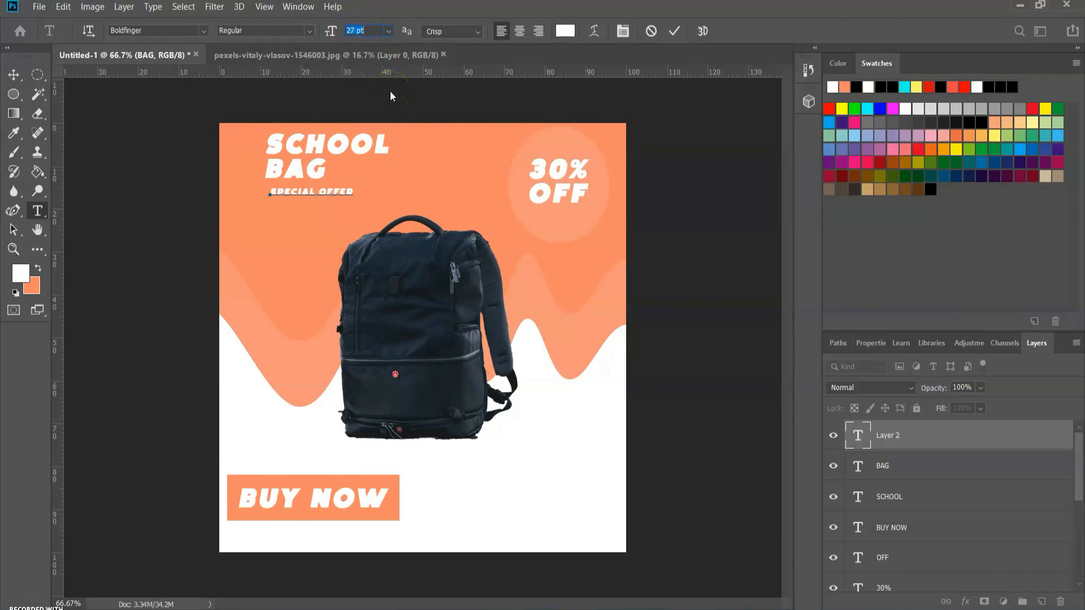
- Set the font size of the SPECIAL OFFER text to 33 pt
{"action": "left_click_drag", "start_coordinate": [353, 192], "coordinate": [270, 193]}
{"action": "left_click", "coordinate": [359, 31]}
{"action": "type", "text": "33"}
{"action": "key", "text": "Return"}
{"action": "left_click", "coordinate": [14, 75]}
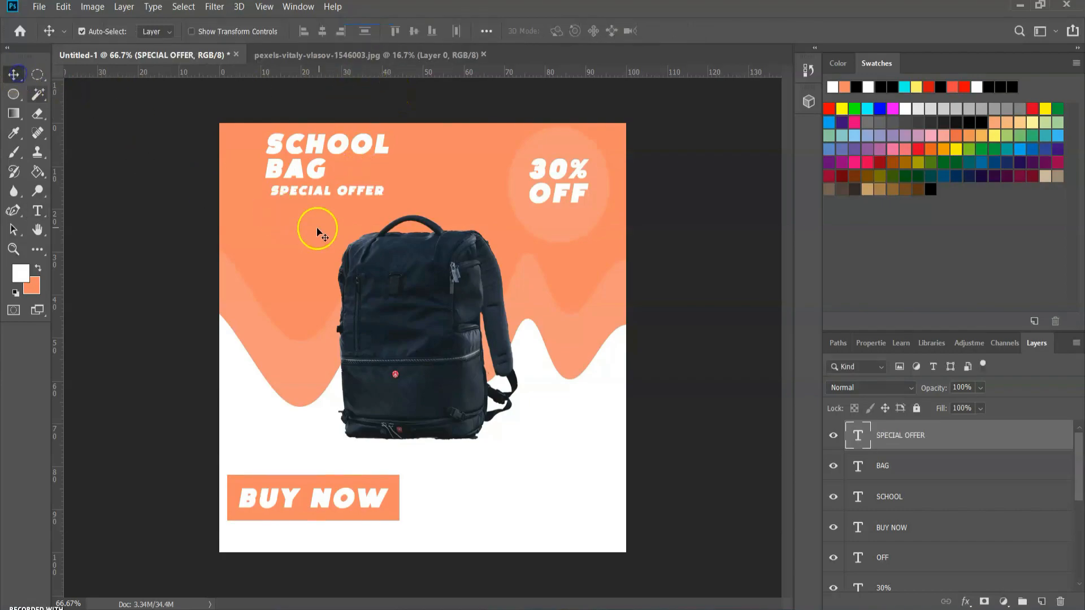
- Move SPECIAL OFFER, BAG and SCHOOL down and left as a tight stack near the canvas's left edge, and deselect
{"action": "left_click_drag", "start_coordinate": [320, 189], "coordinate": [276, 228]}
{"action": "left_click_drag", "start_coordinate": [294, 175], "coordinate": [262, 207]}
{"action": "left_click_drag", "start_coordinate": [305, 146], "coordinate": [266, 183]}
{"action": "left_click", "coordinate": [135, 148]}
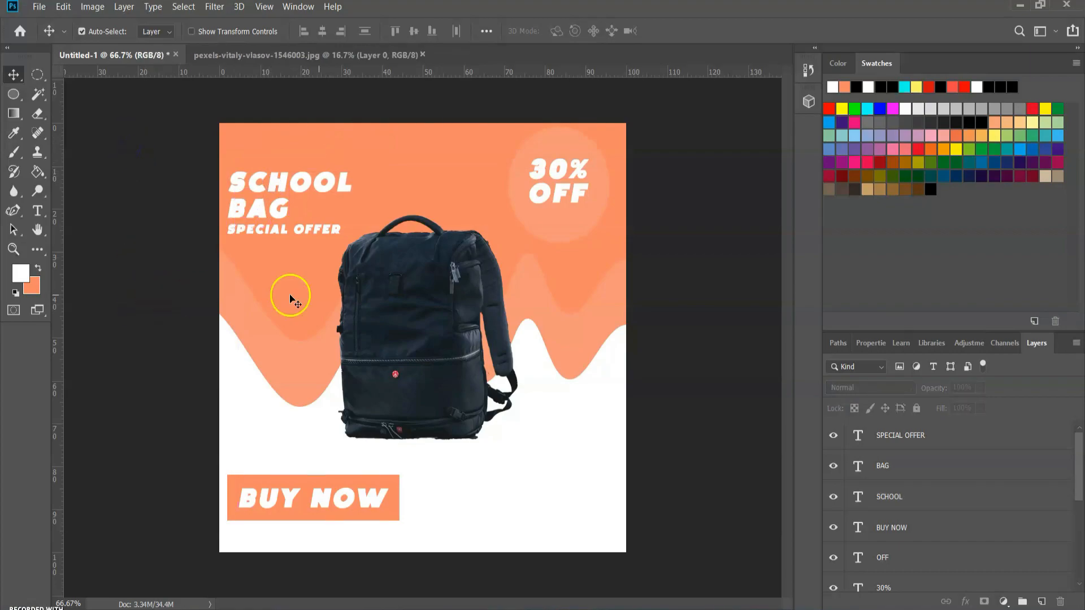
- Add the text LOREUM IPSUM in the orange swatch colour on the white area beside the backpack's lower right
{"action": "left_click", "coordinate": [33, 213]}
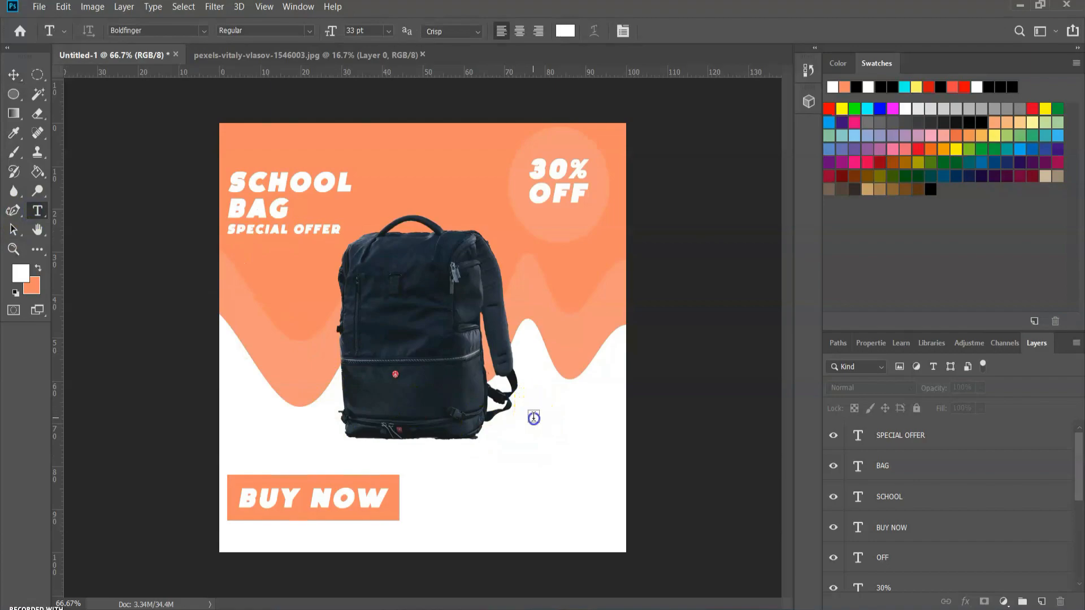
{"action": "left_click", "coordinate": [534, 418]}
{"action": "key", "text": "BackSpace"}
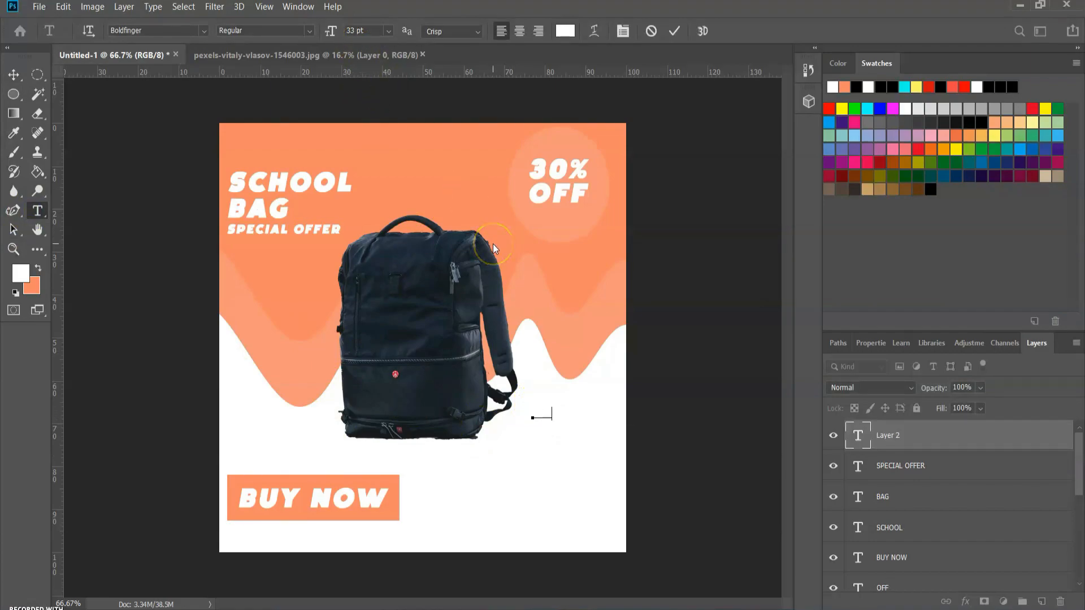
{"action": "double_click", "coordinate": [551, 410]}
{"action": "left_click", "coordinate": [38, 269]}
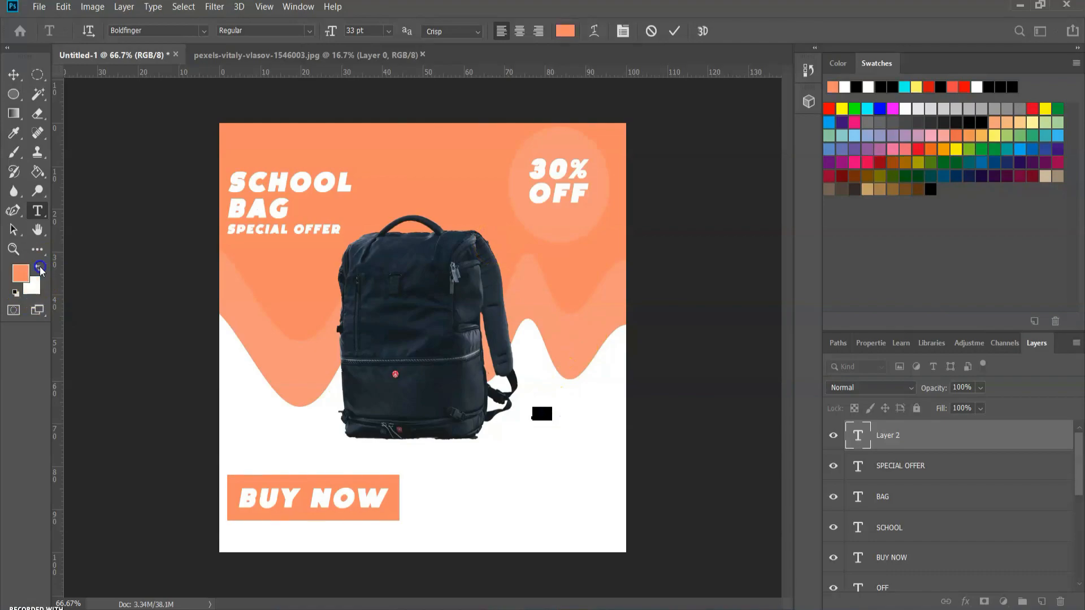
{"action": "type", "text": "LOREUM IPS"}
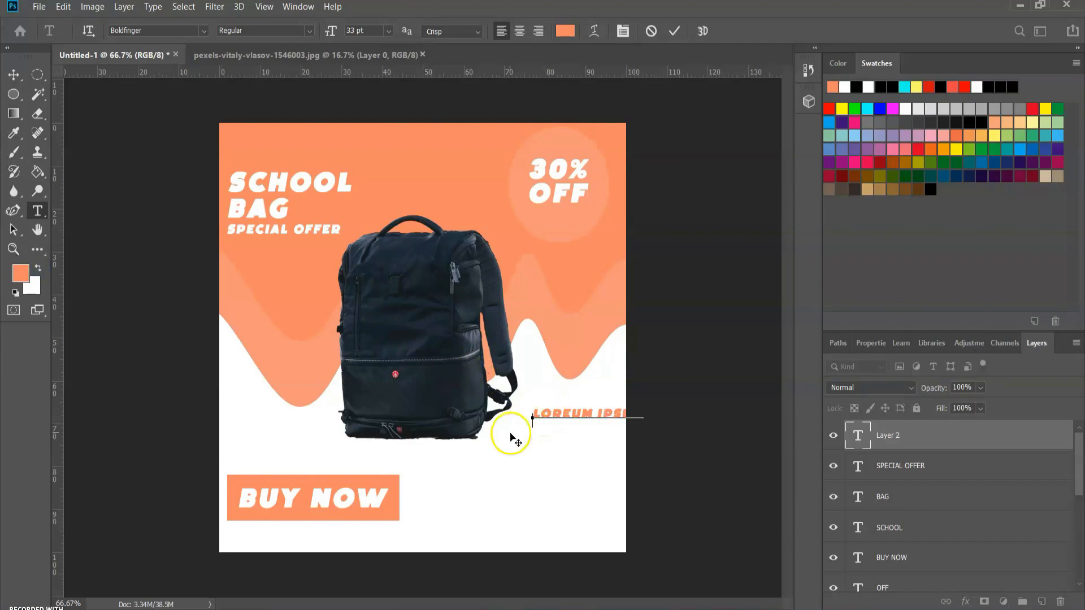
- Move the LOREUM IPSUM text down and left so it fits inside the canvas, and deselect it
{"action": "left_click", "coordinate": [13, 74]}
{"action": "left_click_drag", "start_coordinate": [583, 404], "coordinate": [555, 432]}
{"action": "left_click", "coordinate": [617, 431]}
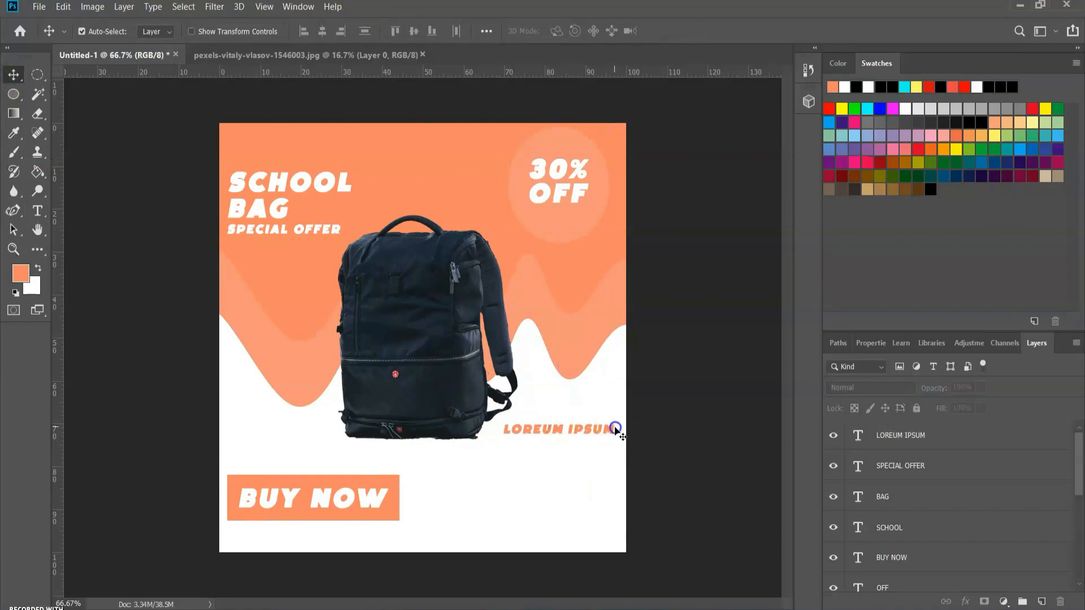
- Extend LOREUM IPSUM with the short lines CAN WRITE ANYTHING OVER HERE ABOUT YOUR BRAND OR ANY OTHER THING. and shift the block slightly down and left
{"action": "left_click", "coordinate": [611, 432]}
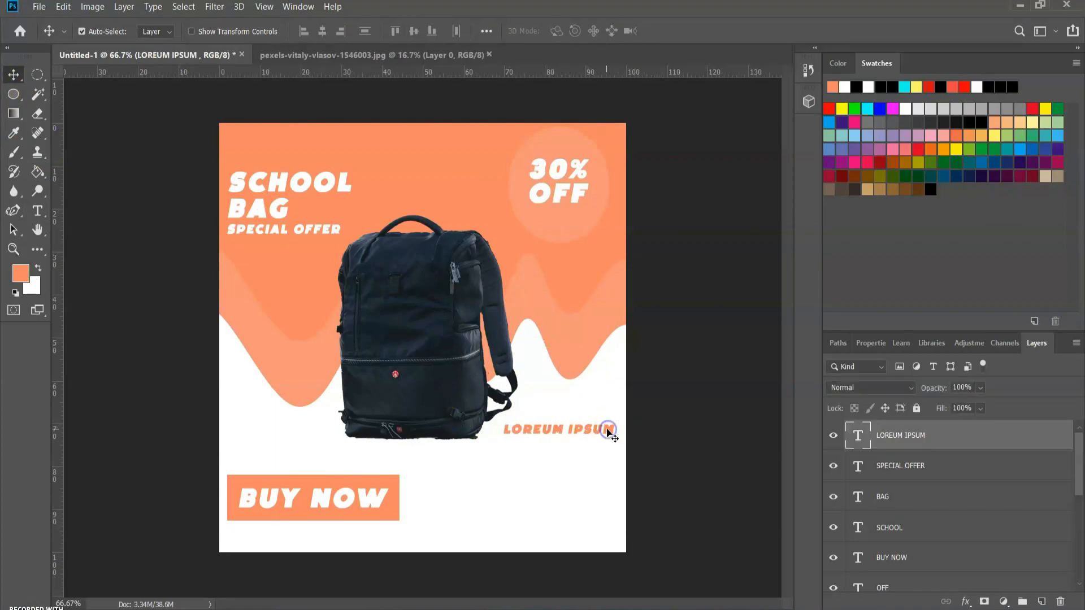
{"action": "double_click", "coordinate": [612, 432]}
{"action": "left_click", "coordinate": [616, 432]}
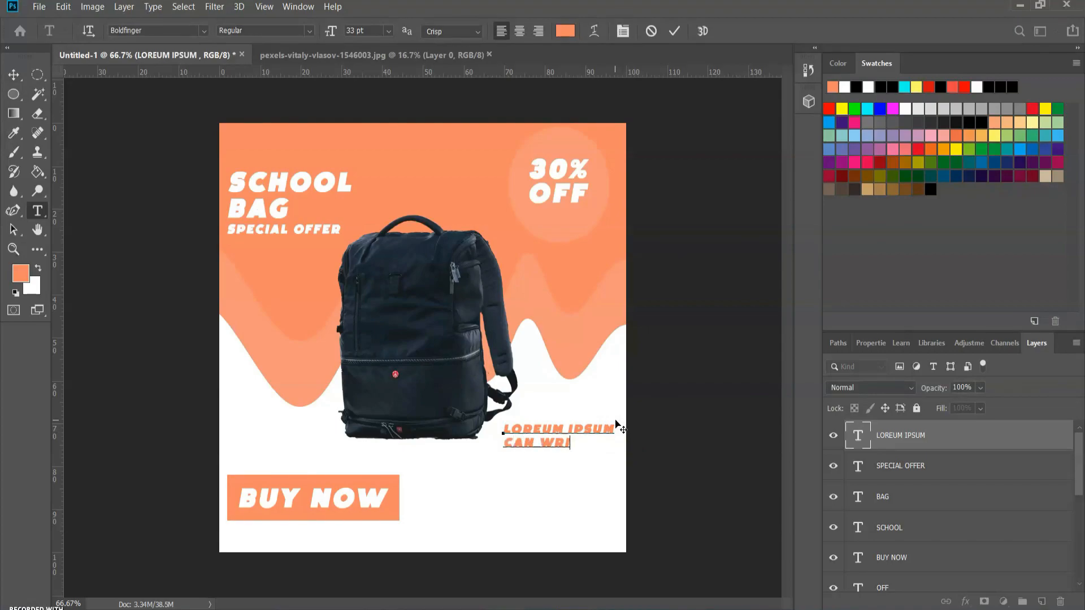
{"action": "type", "text": "CAN WRITE ANYTHING OVER HERE ABOUT YOUR B"}
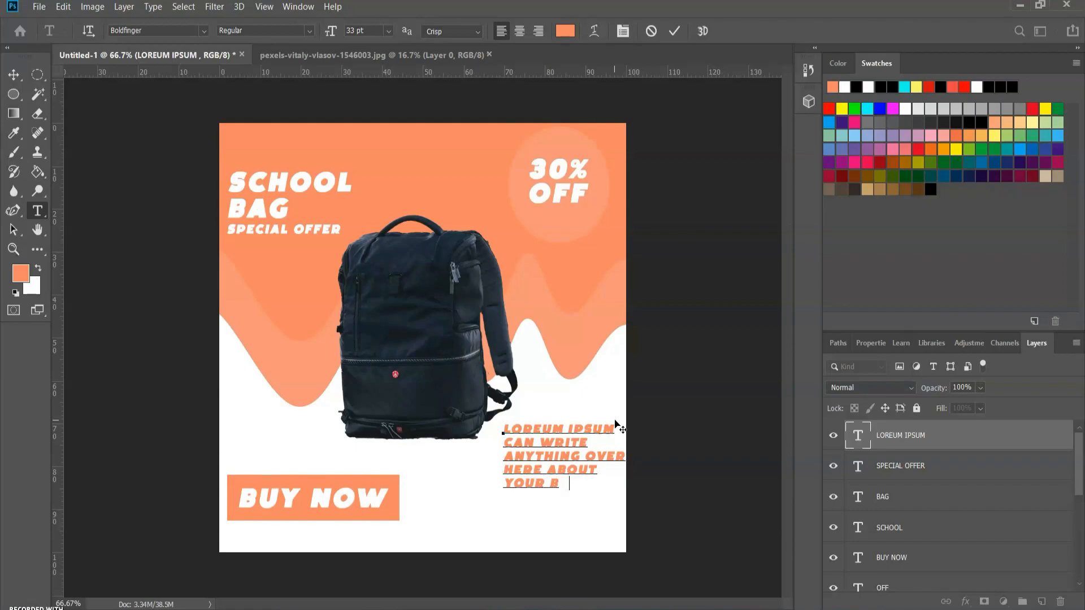
{"action": "type", "text": "ND OR ANY OTHER THING."}
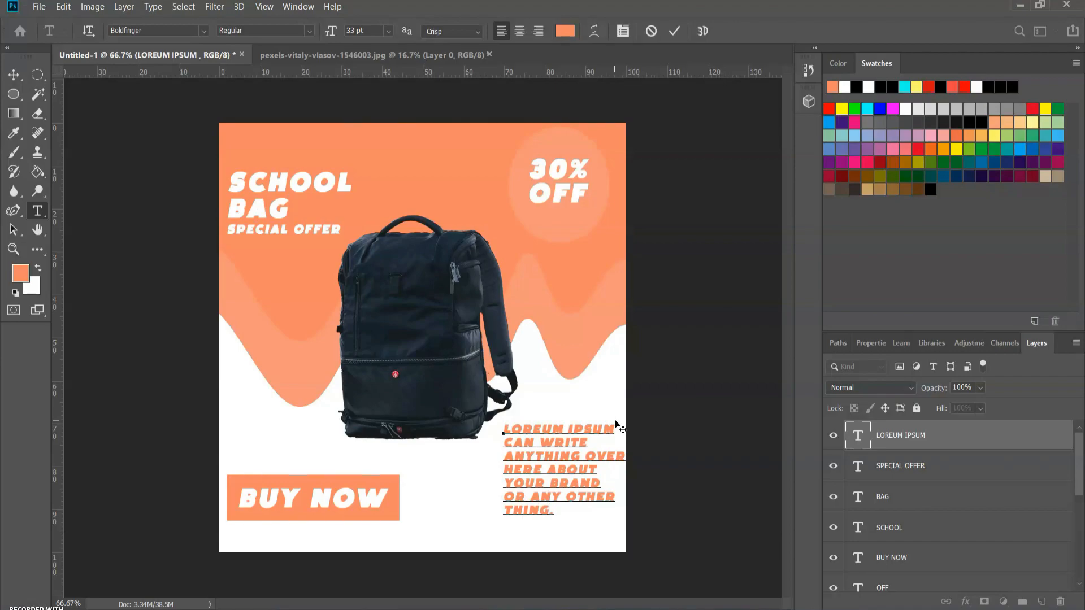
{"action": "left_click", "coordinate": [14, 74]}
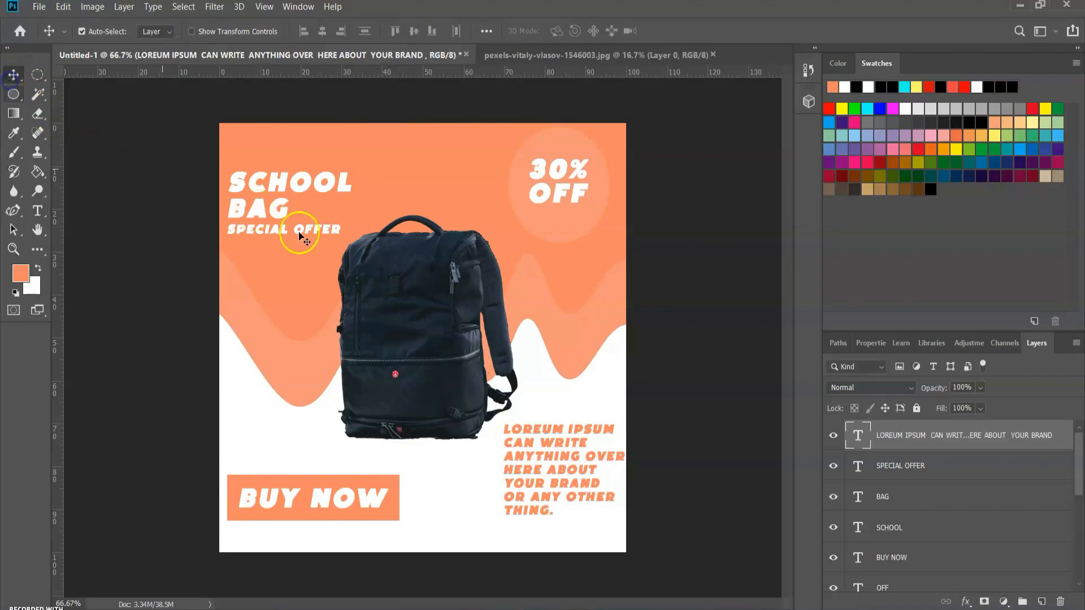
{"action": "left_click_drag", "start_coordinate": [563, 458], "coordinate": [574, 473]}
- Give the backpack's Layer 1 a drop shadow and a white stroke through its layer style, and deselect the layer
{"action": "scroll", "coordinate": [881, 486], "scroll_direction": "down", "scroll_amount": 3}
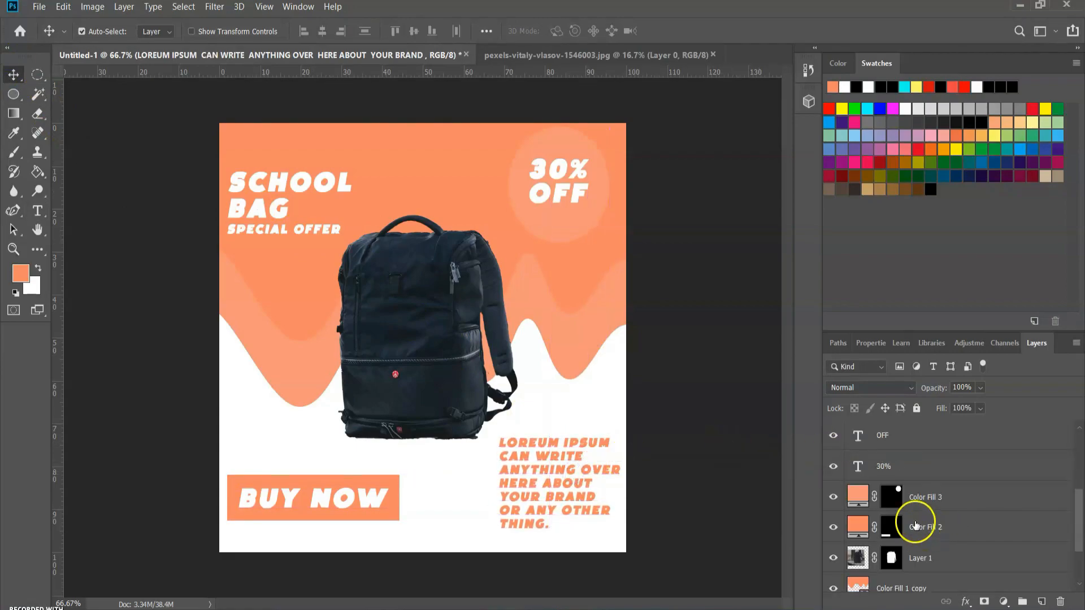
{"action": "left_click", "coordinate": [948, 558]}
{"action": "double_click", "coordinate": [961, 559]}
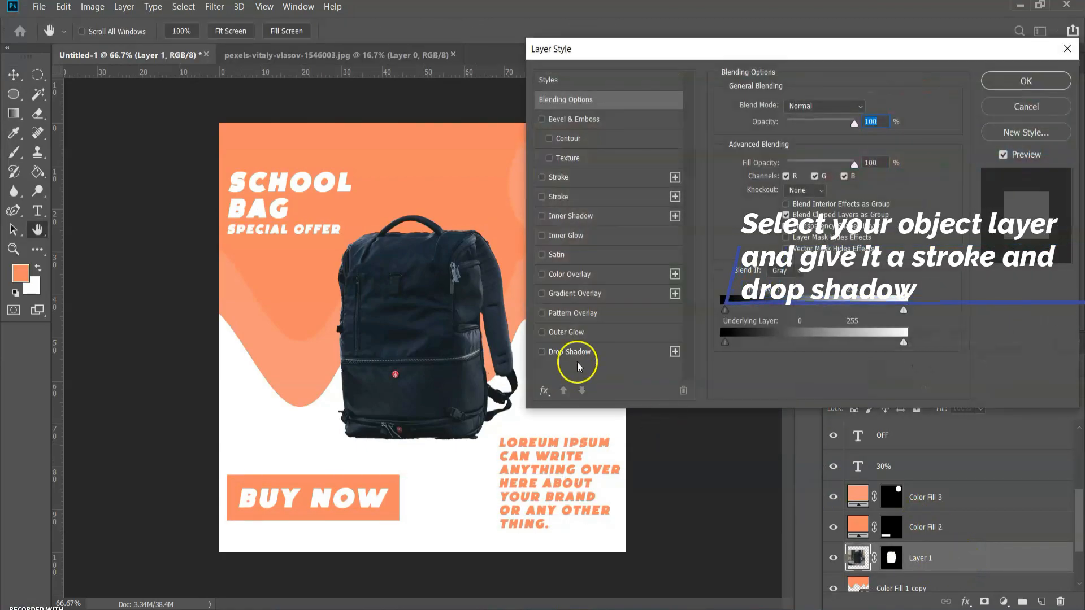
{"action": "left_click", "coordinate": [541, 353]}
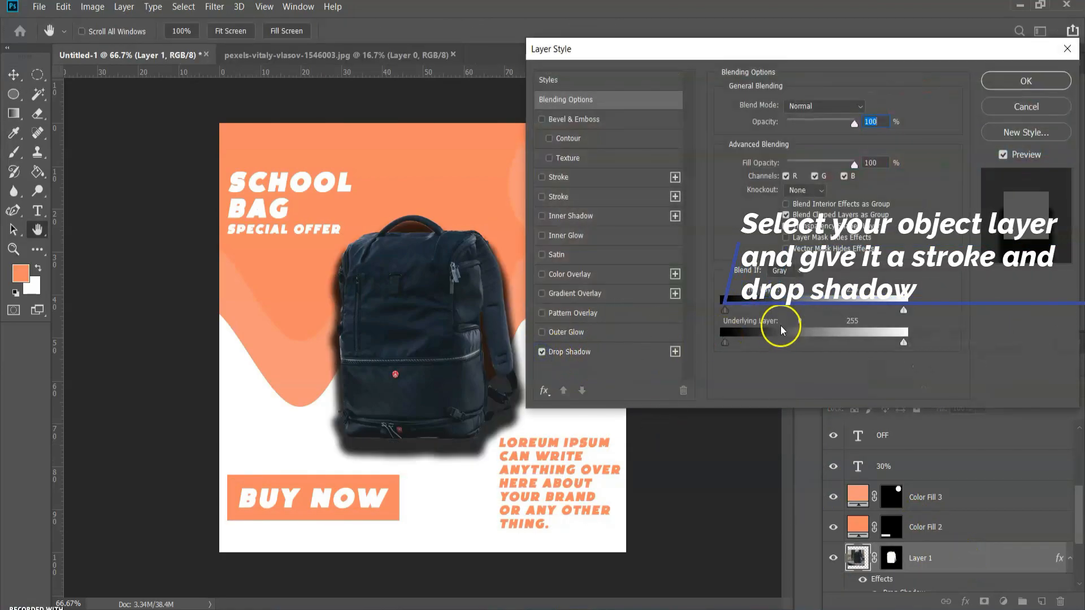
{"action": "left_click", "coordinate": [541, 196]}
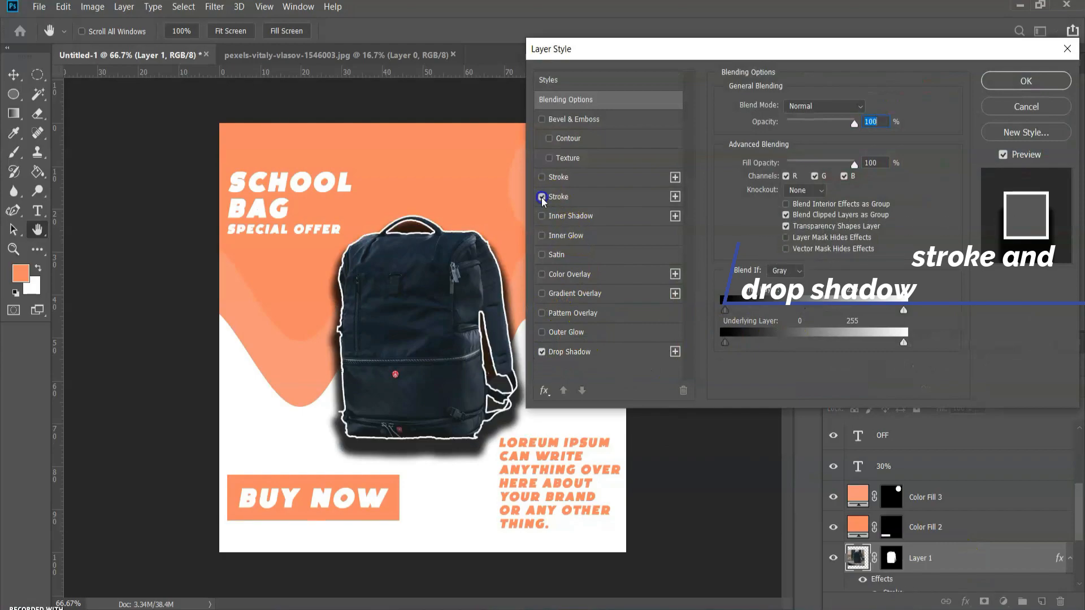
{"action": "left_click", "coordinate": [995, 83]}
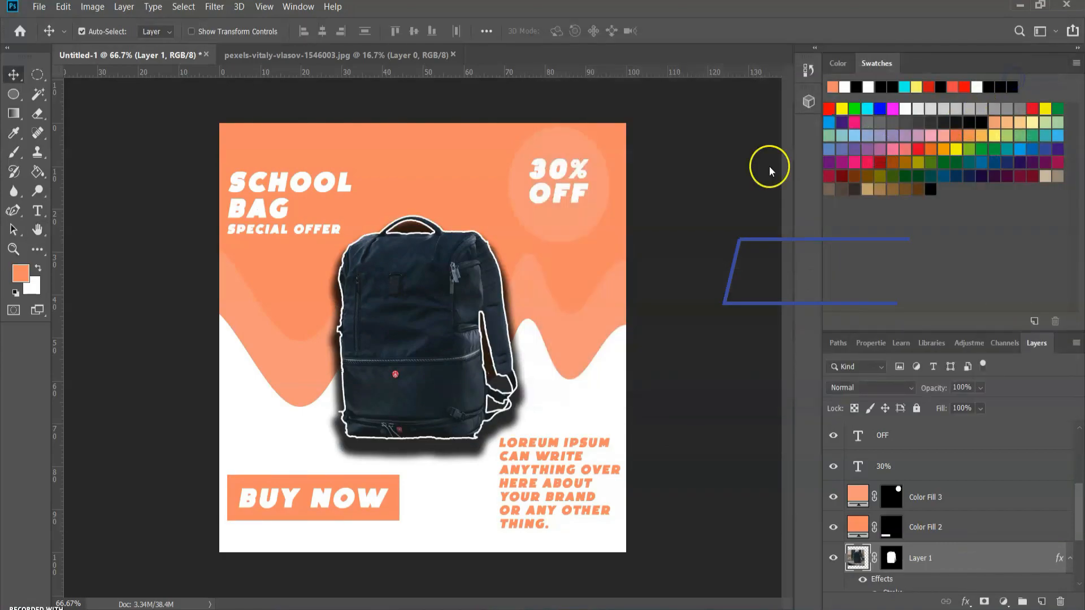
{"action": "left_click", "coordinate": [131, 123]}
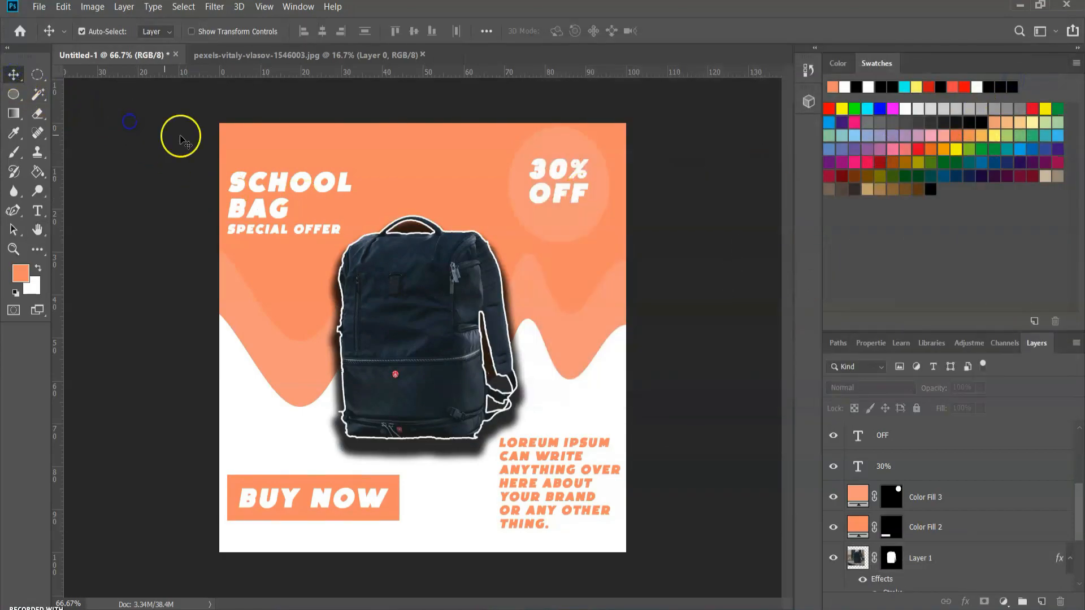